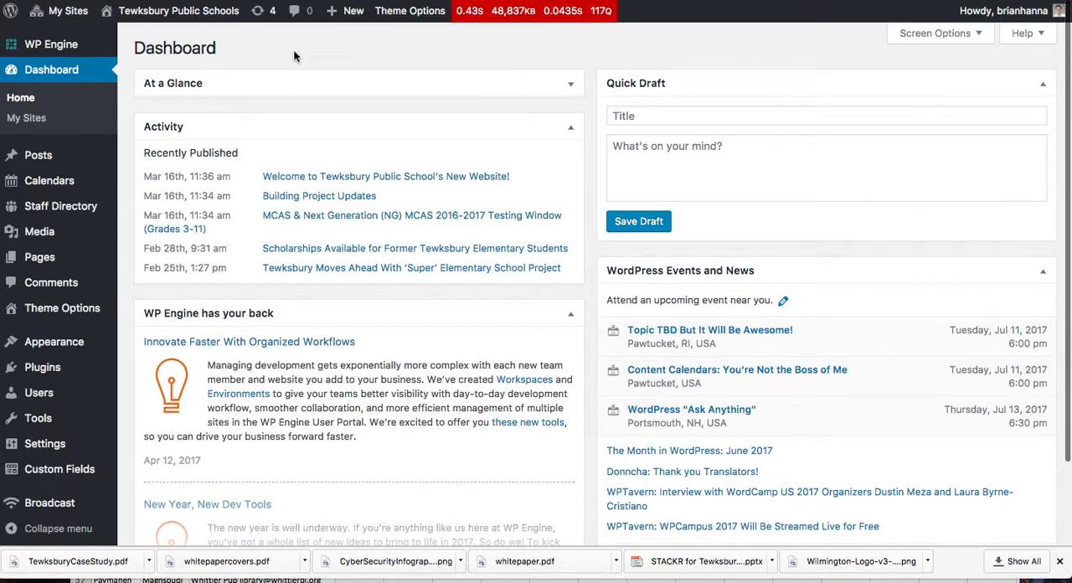
# Step: Create a new page titled "New Test Page - Drama Club"
pyautogui.moveTo(347, 11)
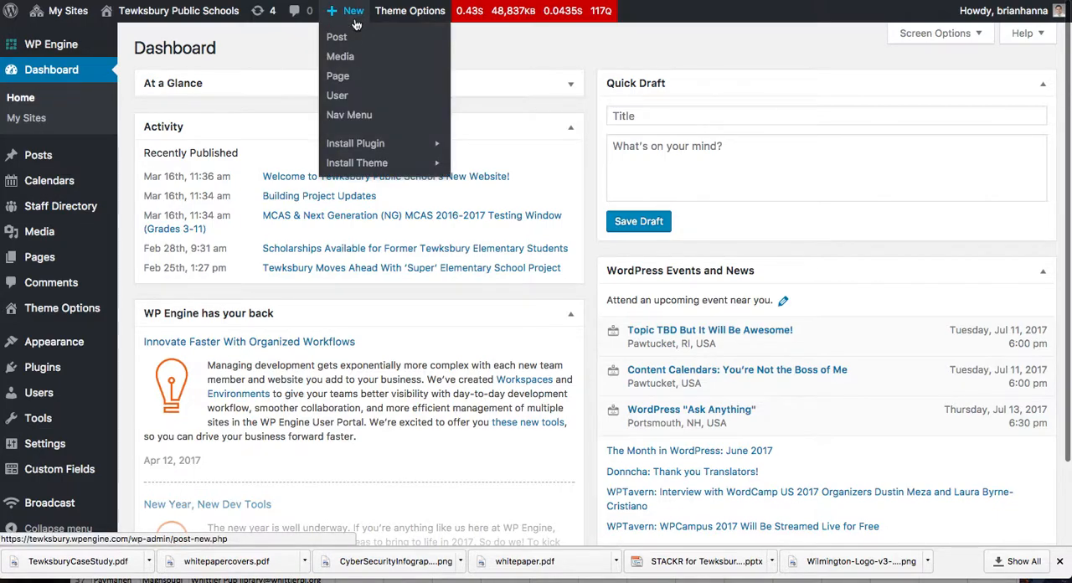
pyautogui.click(343, 81)
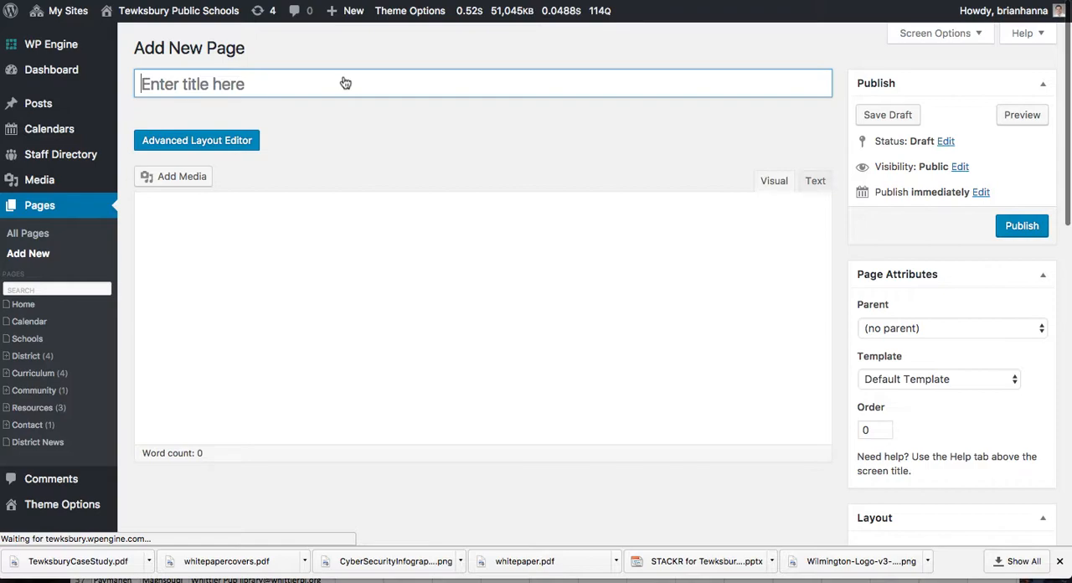
pyautogui.click(346, 83)
pyautogui.write('New Tes')
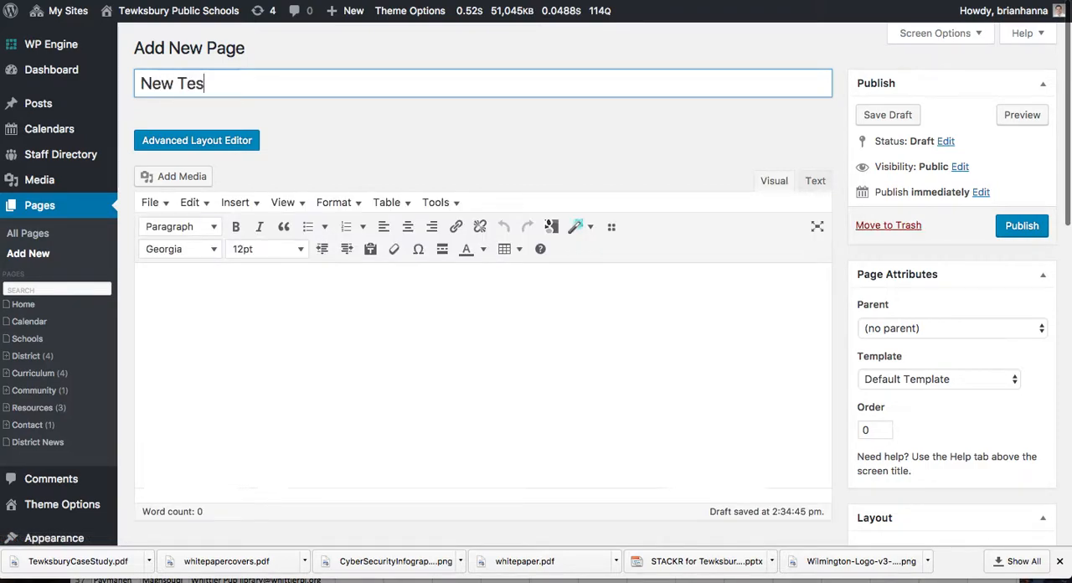
pyautogui.write('t Page - Drama Club')
pyautogui.click(292, 310)
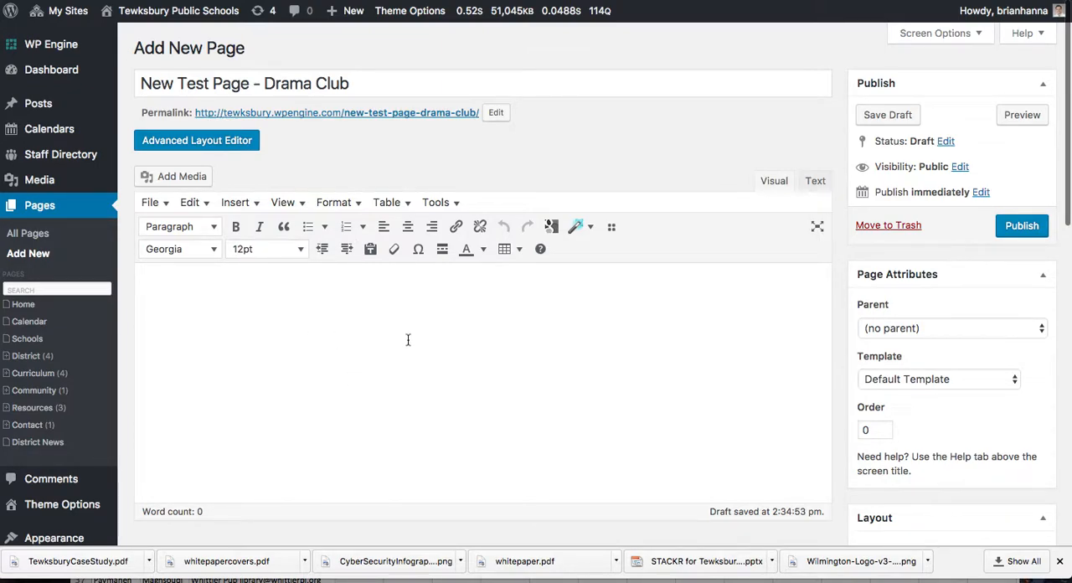
# Step: Switch the page to the Advanced Layout Editor and add a 1/1 column, followed by a 2/3 and a 1/3 column
pyautogui.click(234, 137)
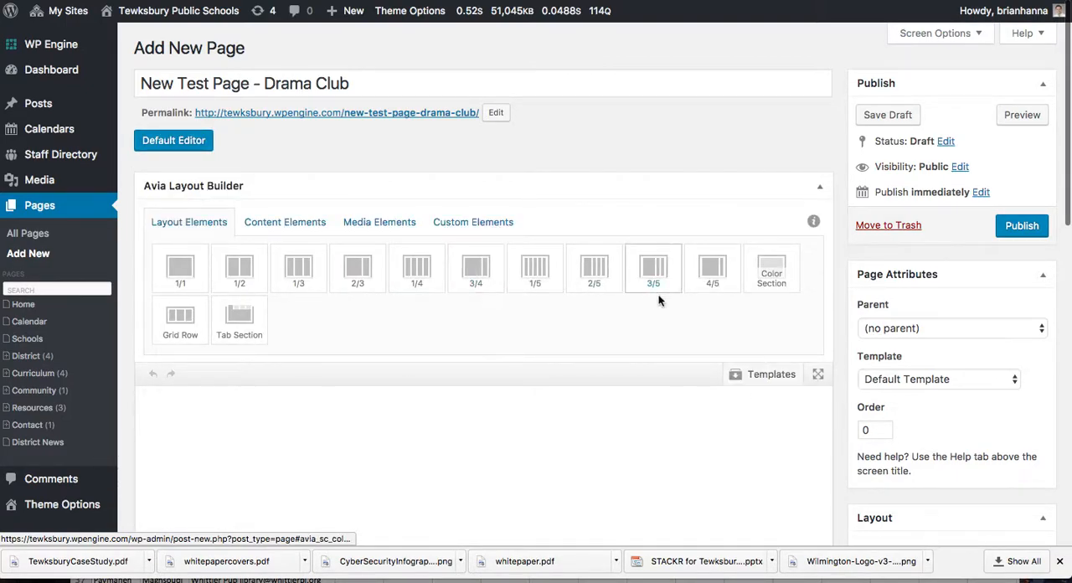
pyautogui.scroll(-3, 842, 354)
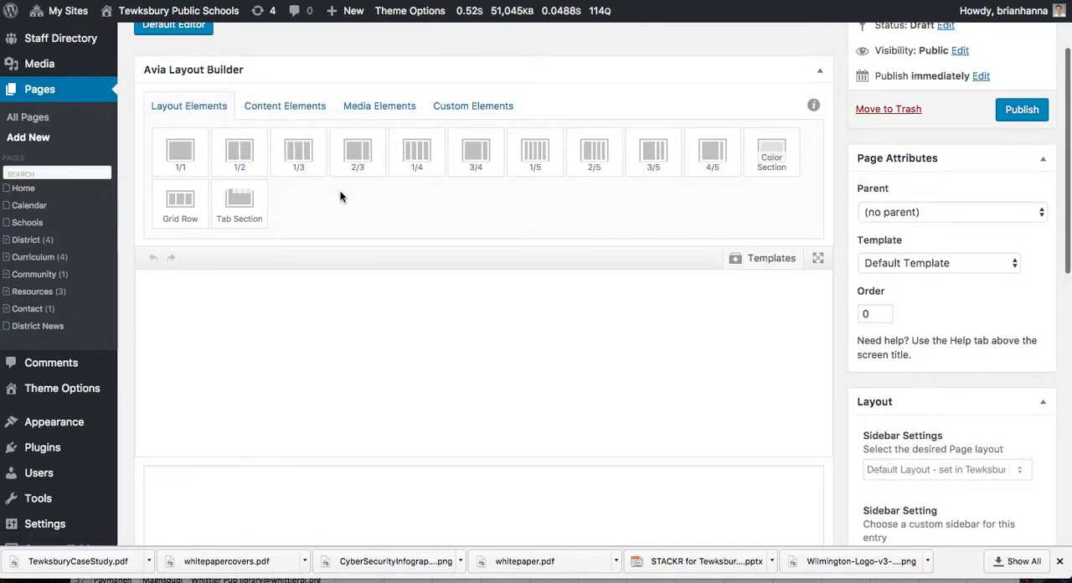
pyautogui.click(184, 160)
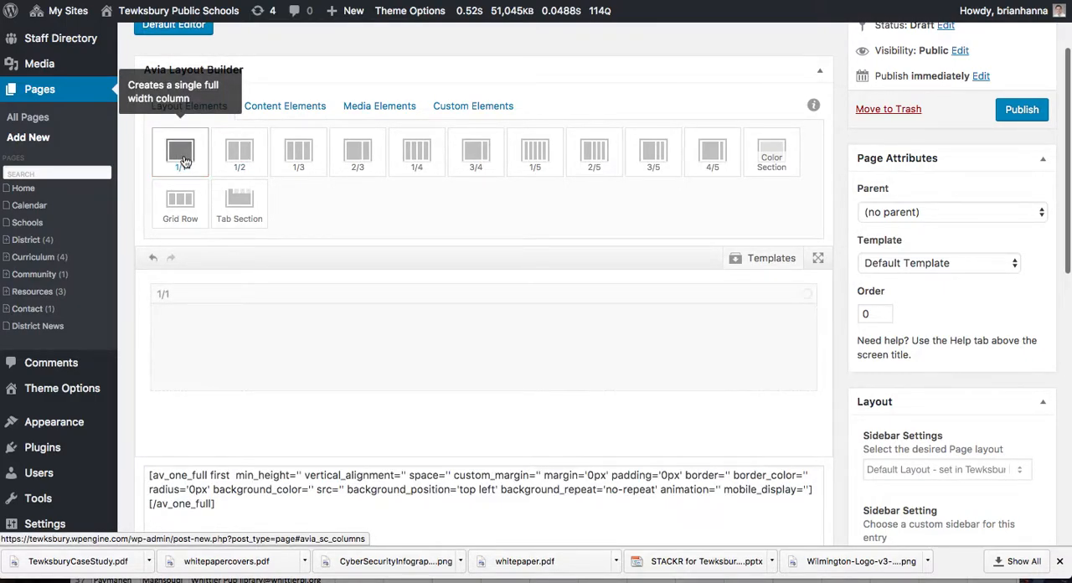
pyautogui.click(372, 160)
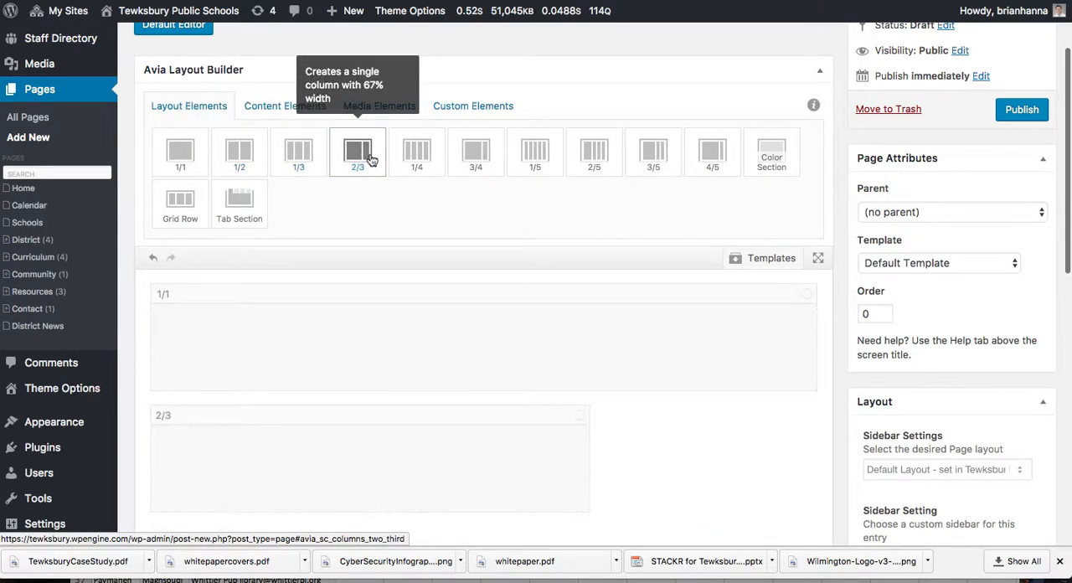
pyautogui.click(298, 155)
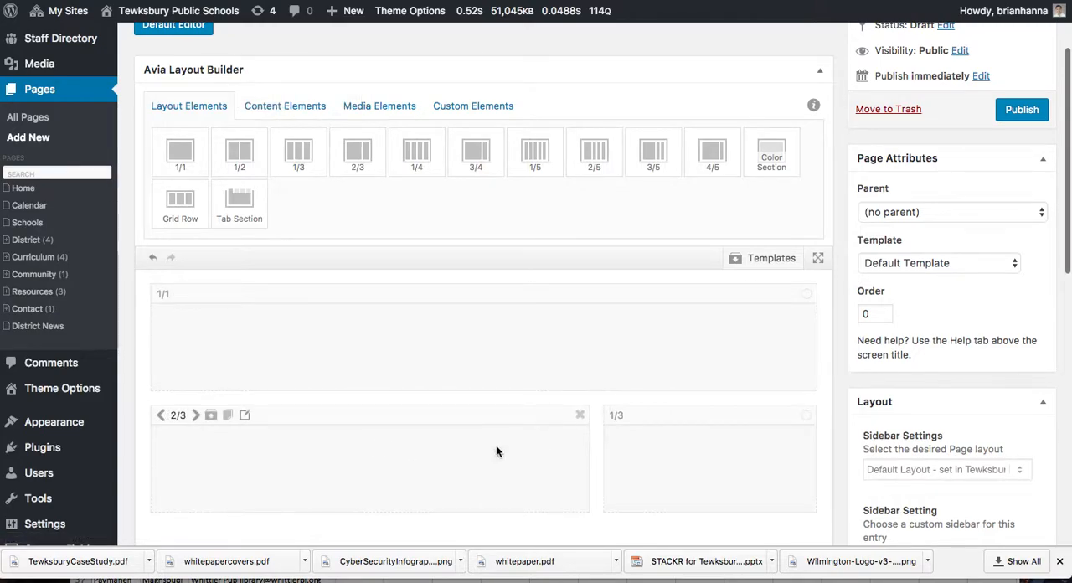
# Step: Add a row of three 1/3 columns below the 2/3 and 1/3 row
pyautogui.scroll(-1, 667, 441)
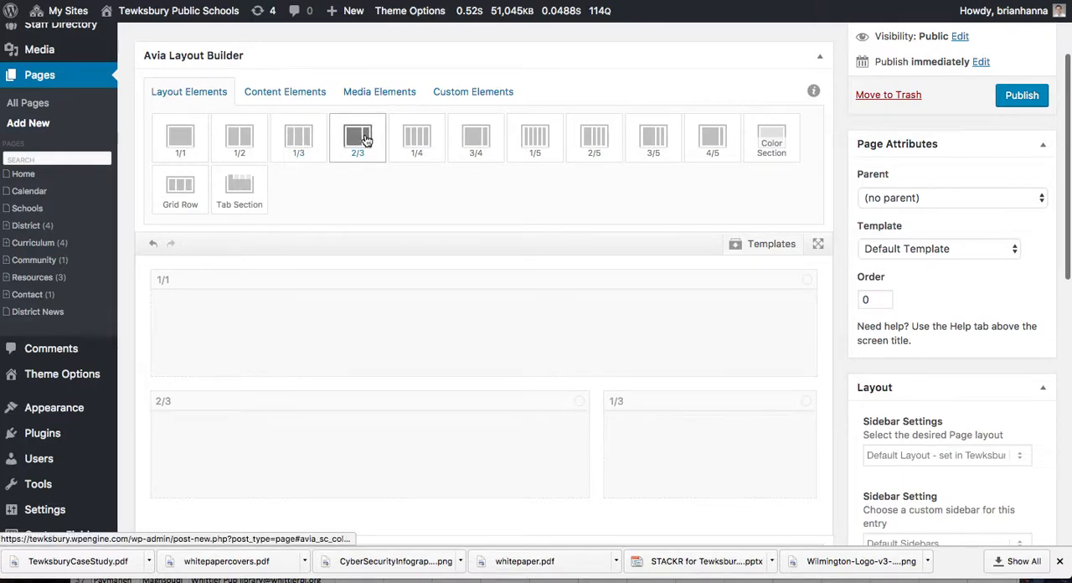
pyautogui.click(301, 141)
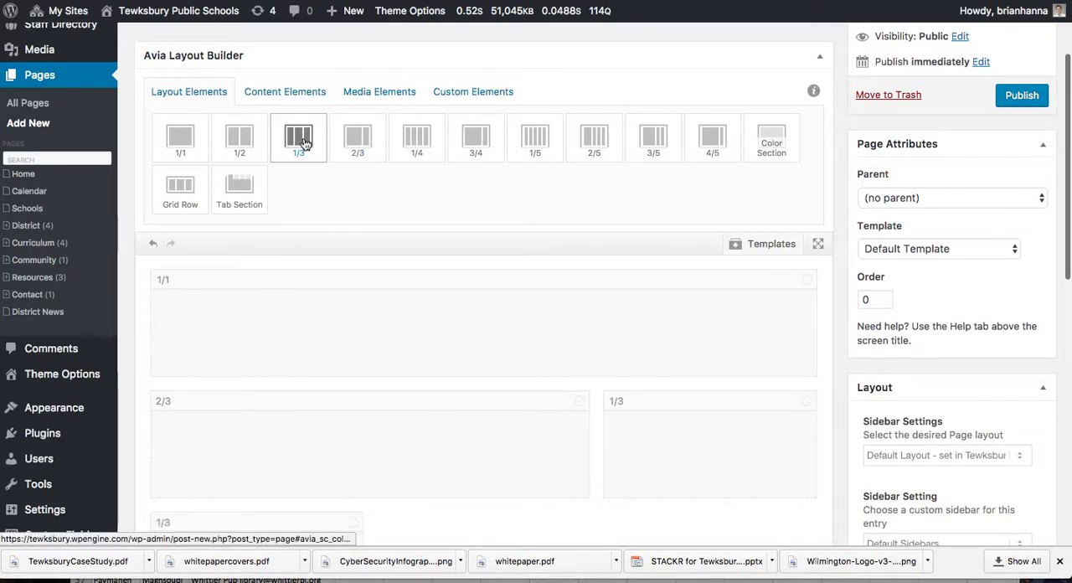
pyautogui.click(303, 142)
pyautogui.click(304, 142)
pyautogui.scroll(-2, 638, 430)
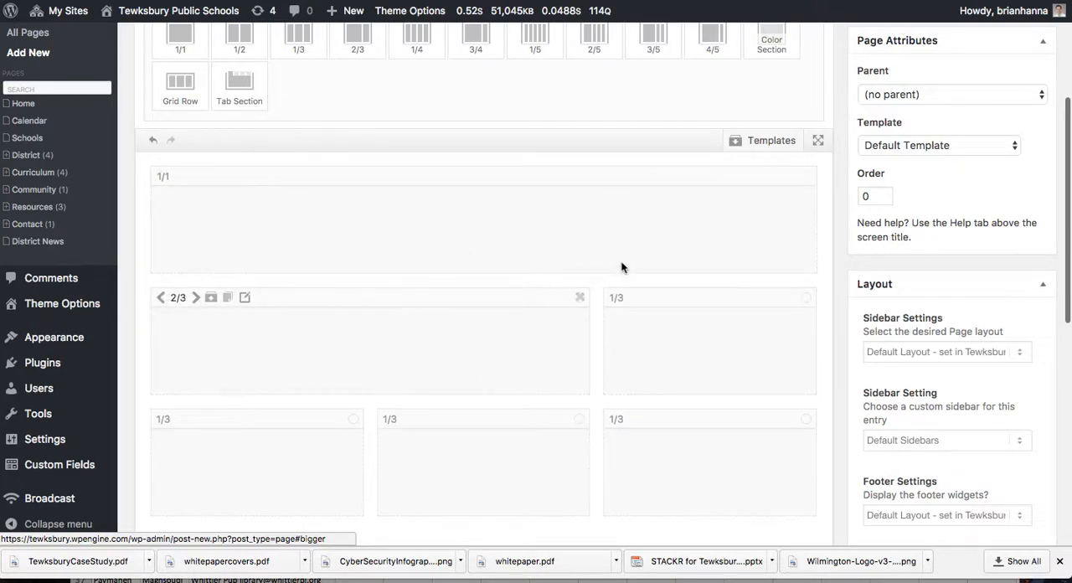
# Step: Place a Special Heading content element in the 1/1 column
pyautogui.scroll(2, 651, 335)
pyautogui.scroll(1, 650, 335)
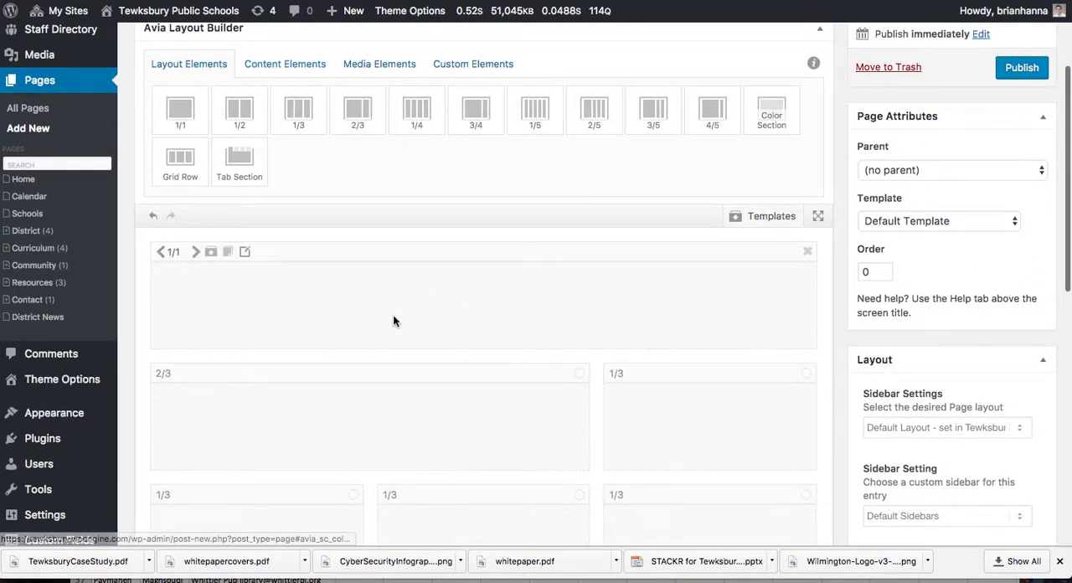
pyautogui.click(385, 64)
pyautogui.click(302, 66)
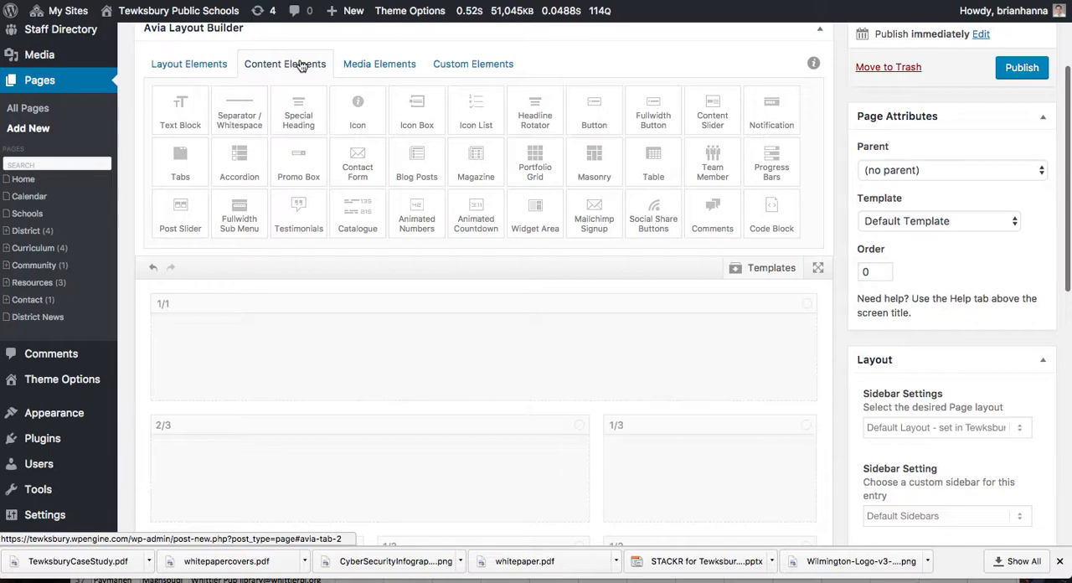
pyautogui.moveTo(300, 105); pyautogui.dragTo(276, 351)
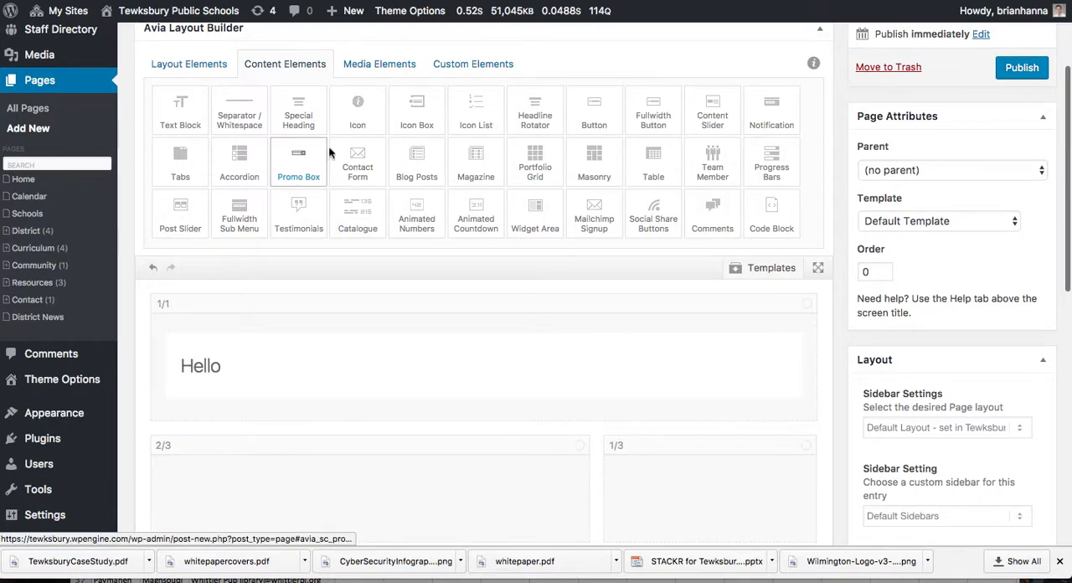
# Step: Try to place a Fullwidth Easy Slider inside the 1/1 column, deleting the one dropped above the column
pyautogui.click(395, 67)
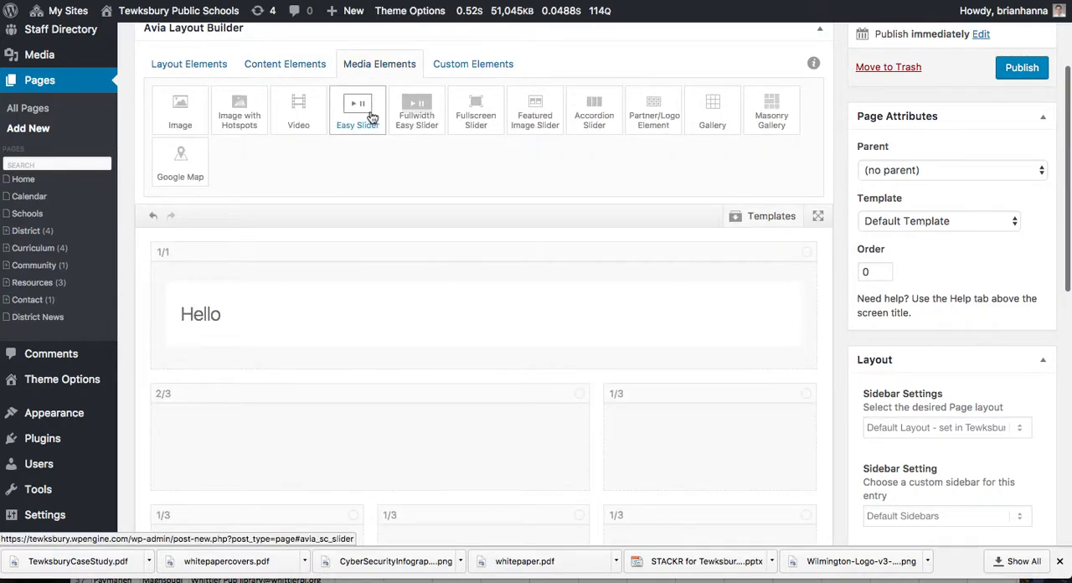
pyautogui.moveTo(425, 113); pyautogui.dragTo(419, 333)
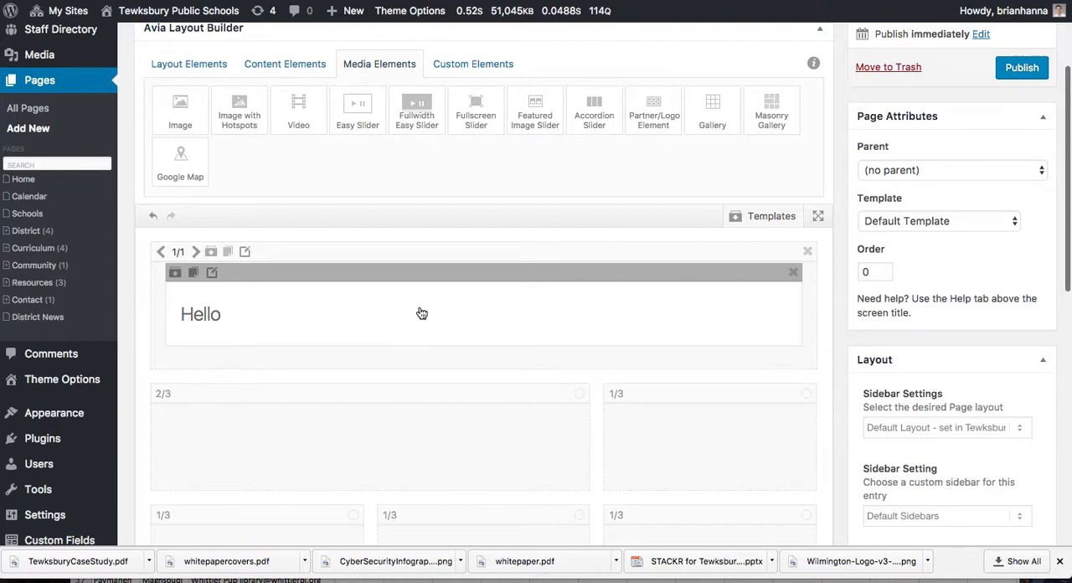
pyautogui.moveTo(414, 121); pyautogui.dragTo(366, 258)
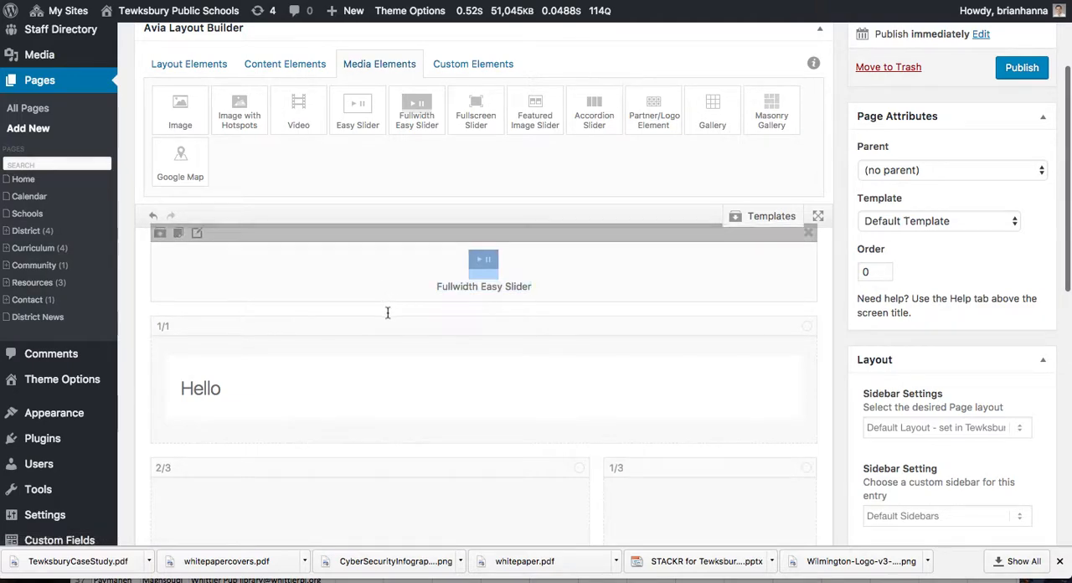
pyautogui.moveTo(391, 232); pyautogui.dragTo(374, 387)
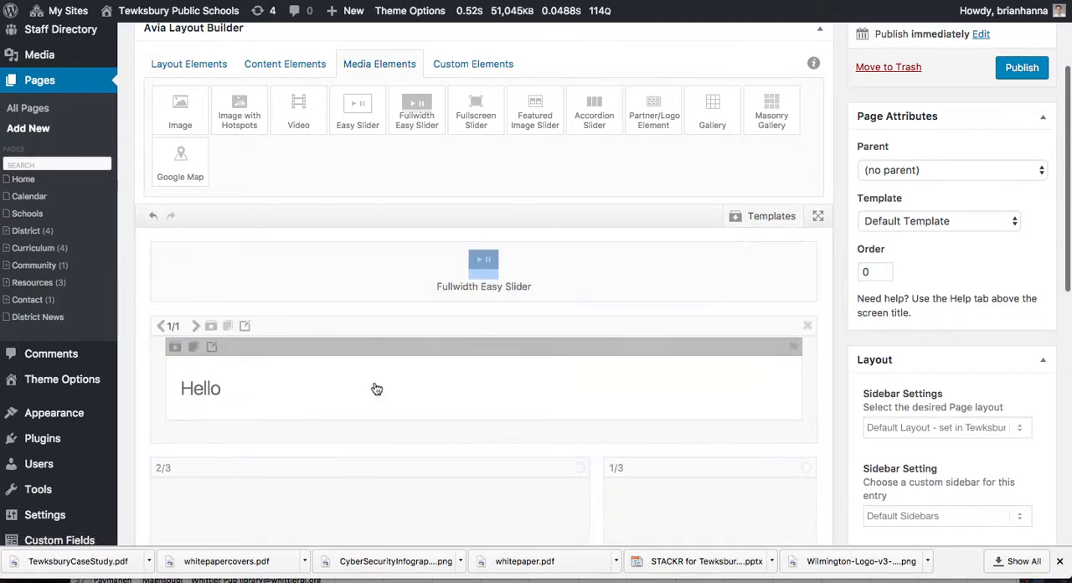
pyautogui.click(809, 233)
pyautogui.moveTo(419, 113); pyautogui.dragTo(351, 347)
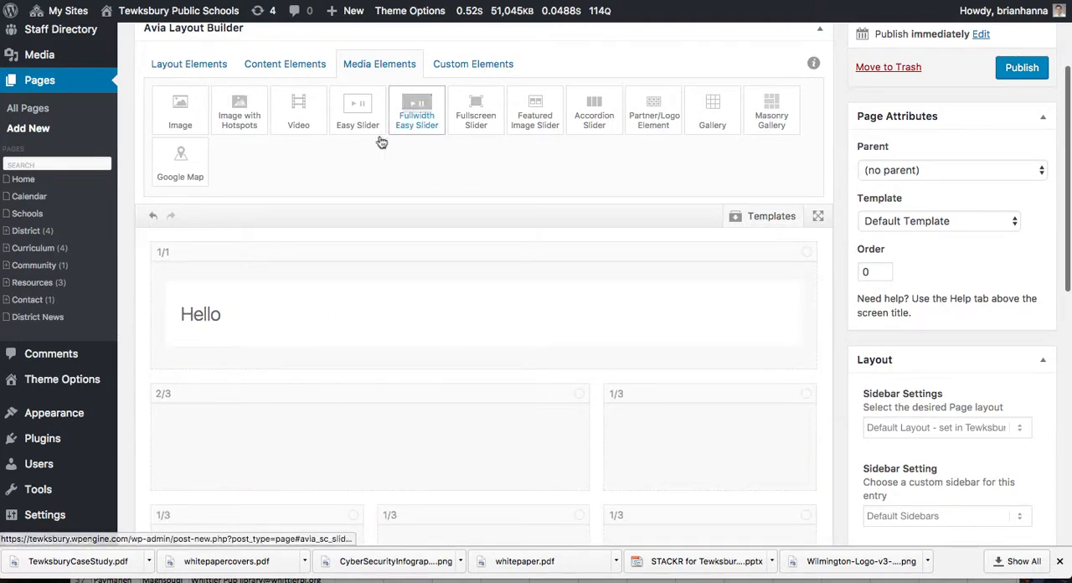
# Step: Place an Easy Slider media element below the heading in the 1/1 column
pyautogui.moveTo(359, 106); pyautogui.dragTo(371, 325)
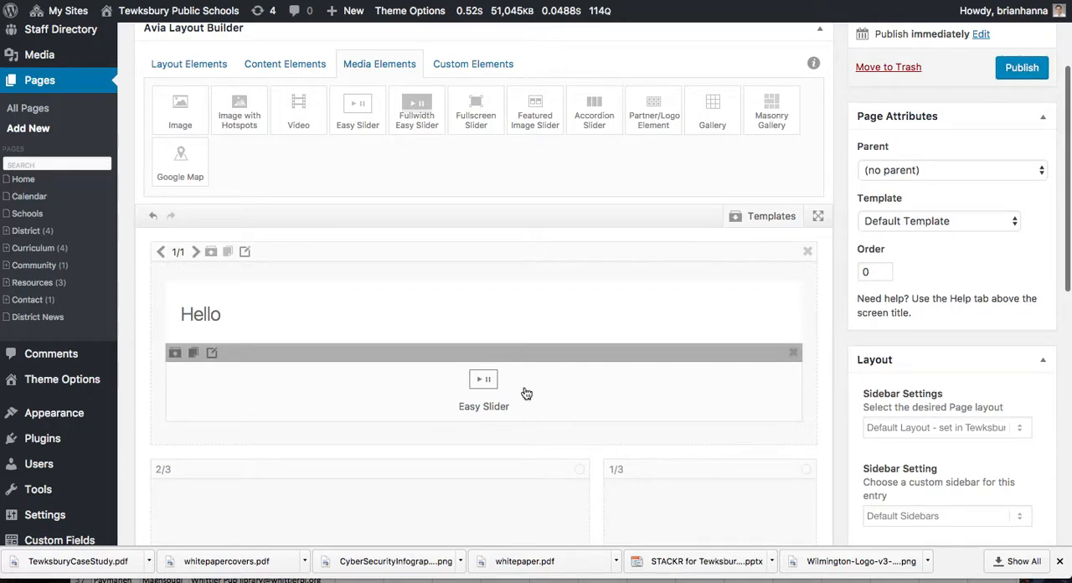
pyautogui.scroll(-5, 526, 393)
pyautogui.scroll(4, 526, 391)
pyautogui.scroll(1, 525, 392)
pyautogui.scroll(-2, 502, 402)
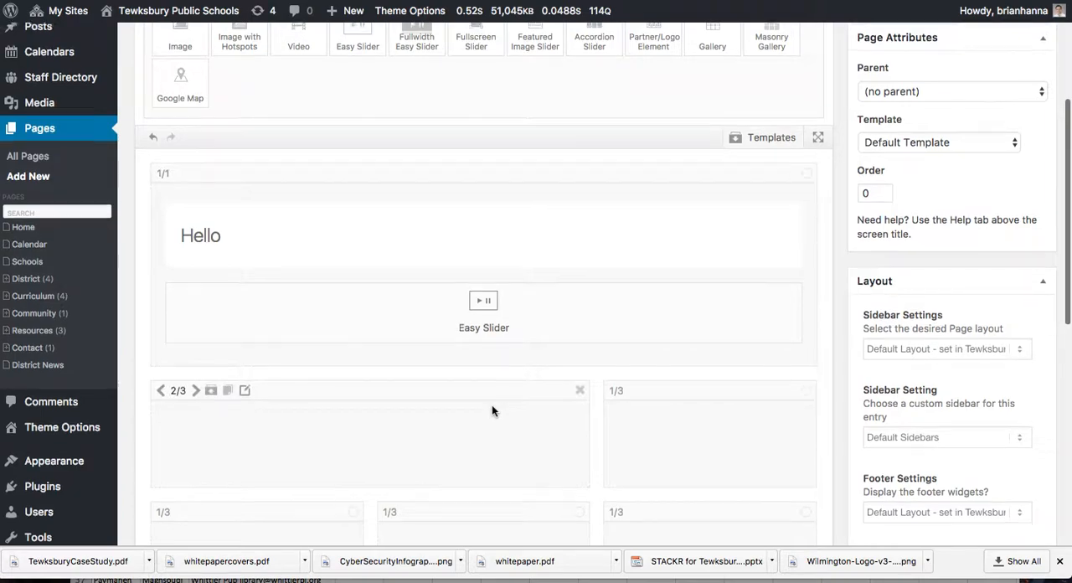
# Step: Place a Text Block in the 2/3 column and a Button in the 1/3 column beside it
pyautogui.scroll(2, 492, 404)
pyautogui.click(189, 66)
pyautogui.click(263, 67)
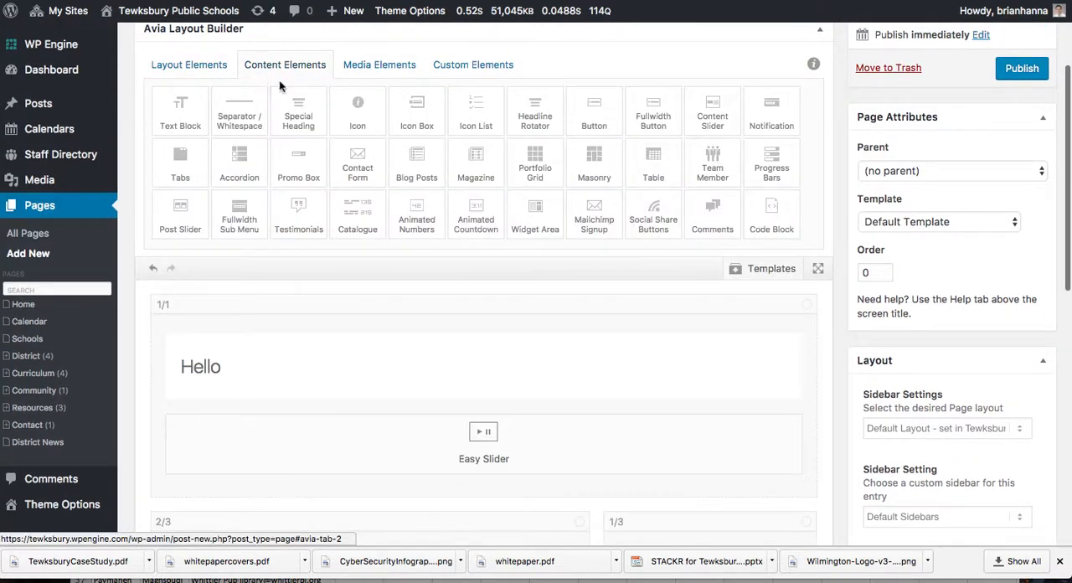
pyautogui.moveTo(201, 114); pyautogui.dragTo(374, 320)
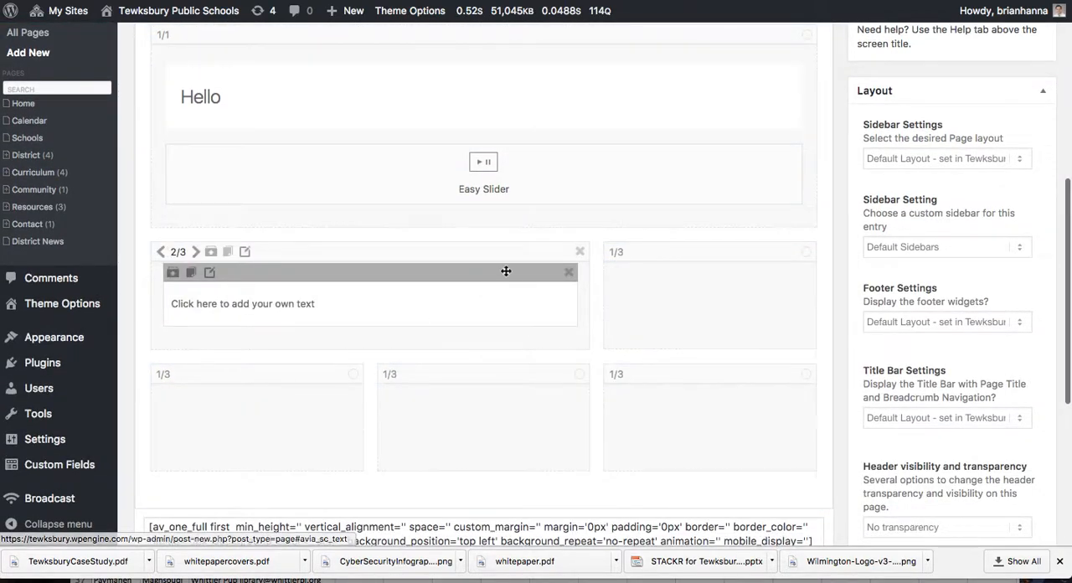
pyautogui.scroll(3, 505, 271)
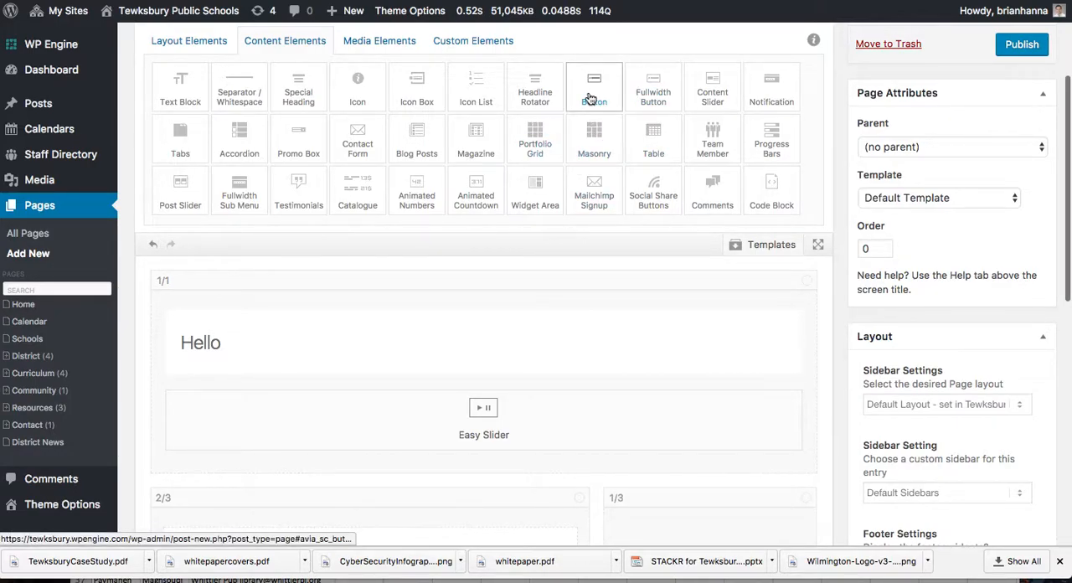
pyautogui.moveTo(602, 87); pyautogui.dragTo(691, 428)
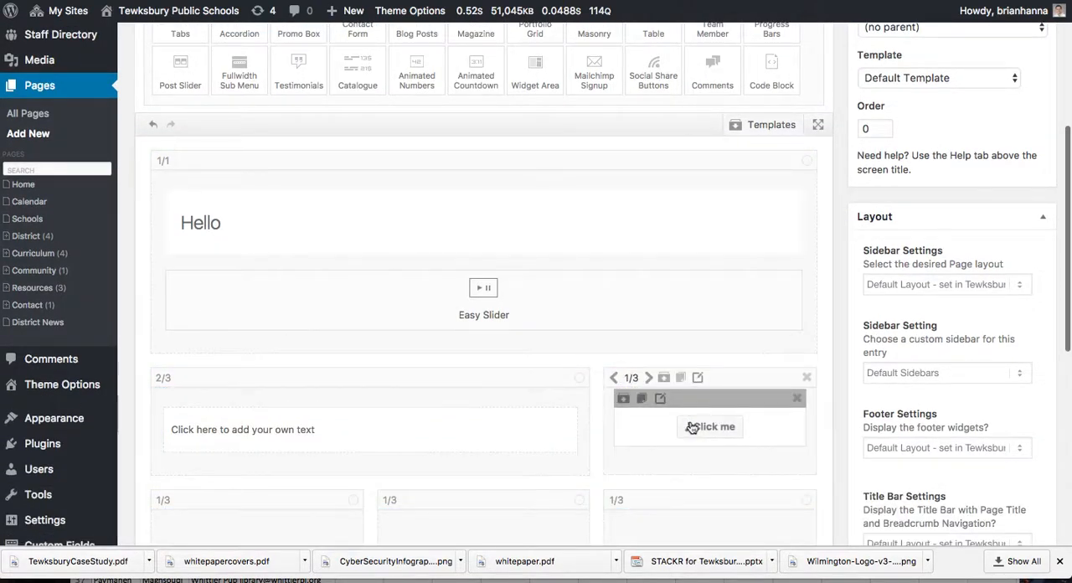
# Step: Place an Accordion in the first column and an Icon List in the middle column of the three-column row
pyautogui.scroll(-1, 715, 292)
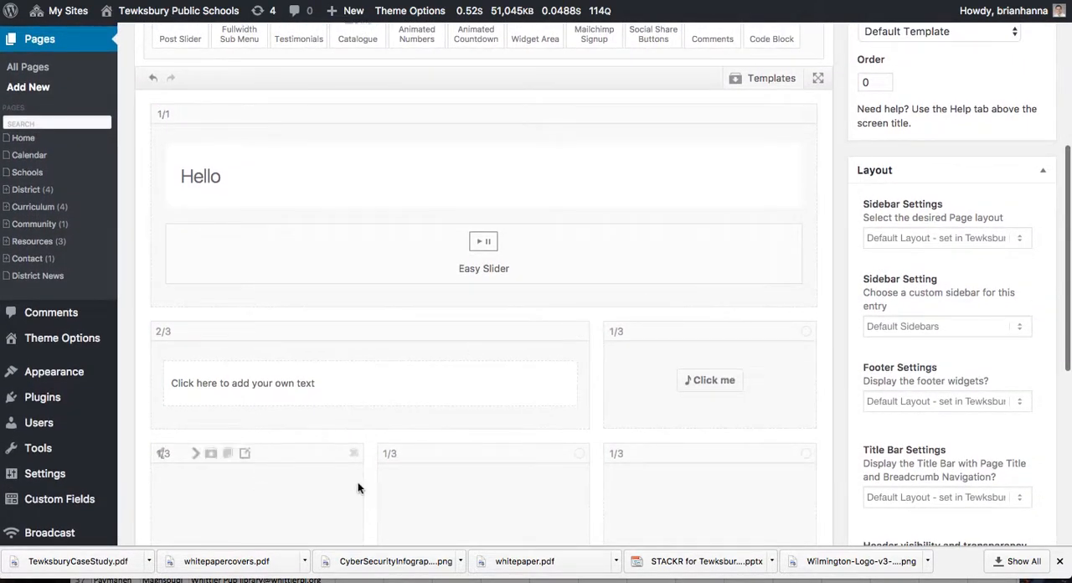
pyautogui.scroll(2, 720, 508)
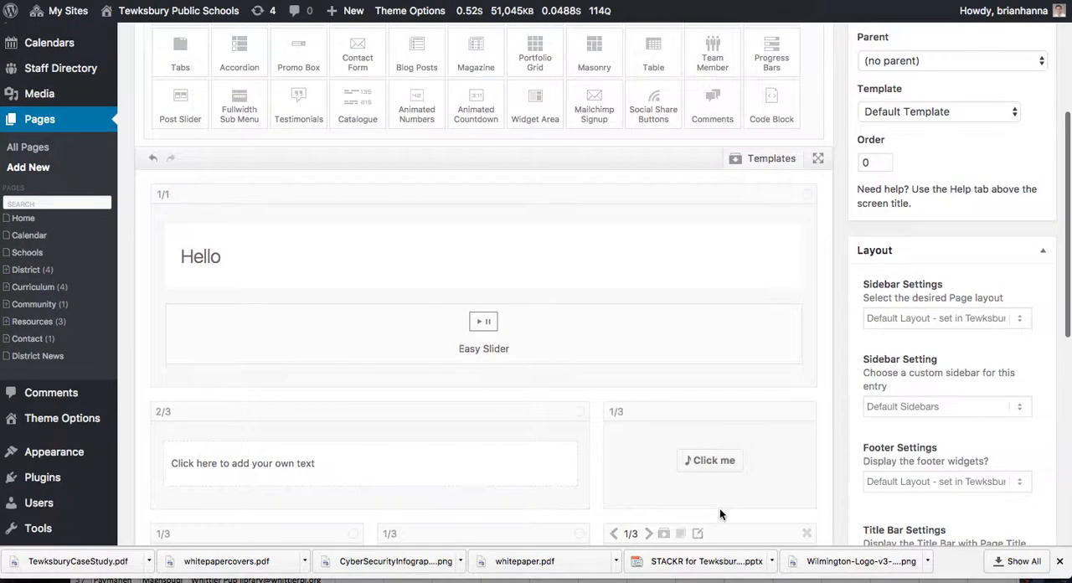
pyautogui.scroll(2, 720, 508)
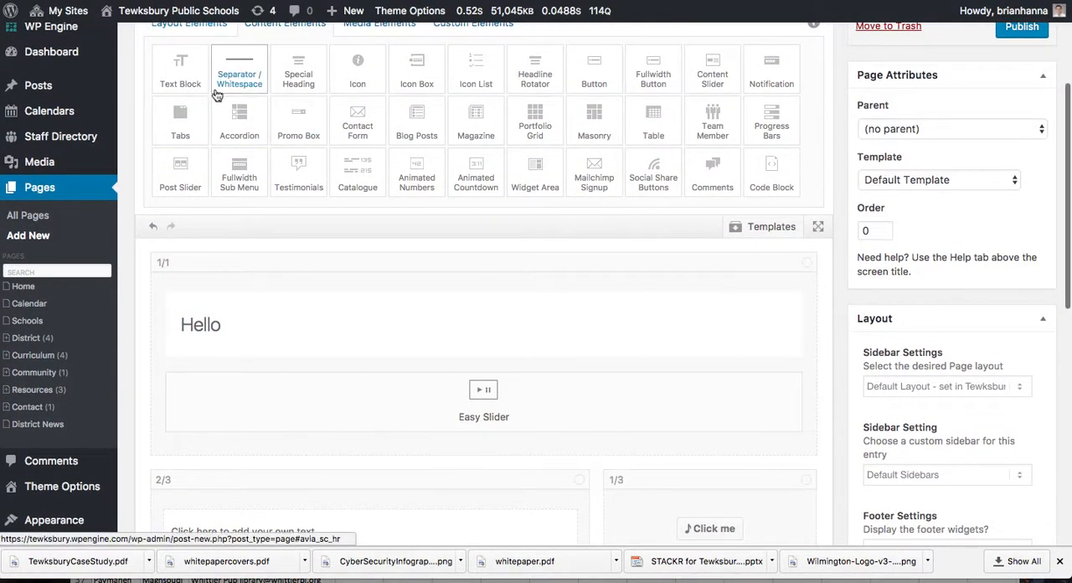
pyautogui.moveTo(238, 124); pyautogui.dragTo(277, 323)
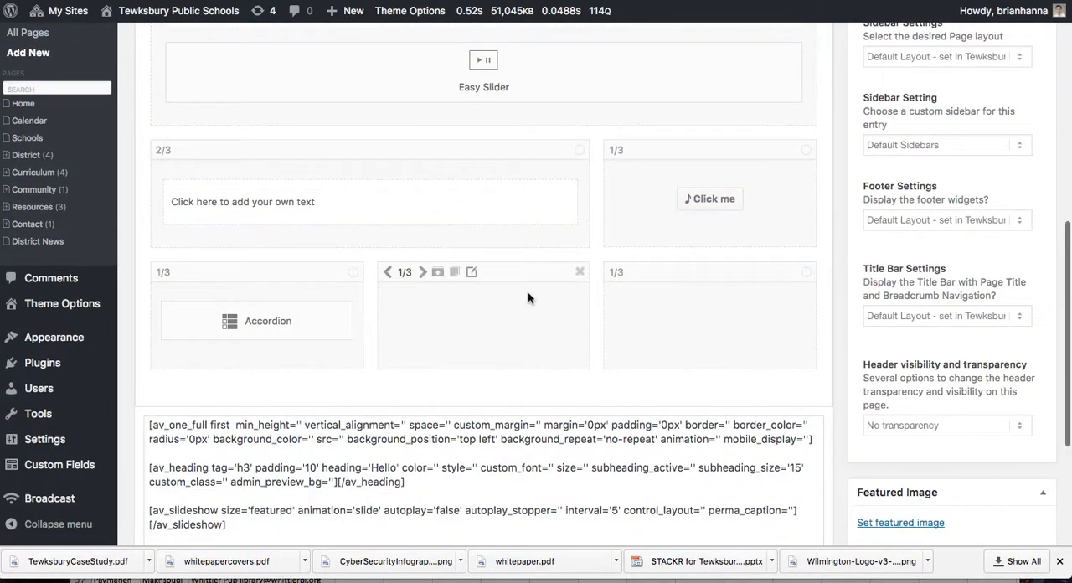
pyautogui.scroll(5, 528, 298)
pyautogui.moveTo(469, 88); pyautogui.dragTo(462, 474)
# Step: Place an Image media element in the last 1/3 column of the three-column row
pyautogui.scroll(4, 611, 293)
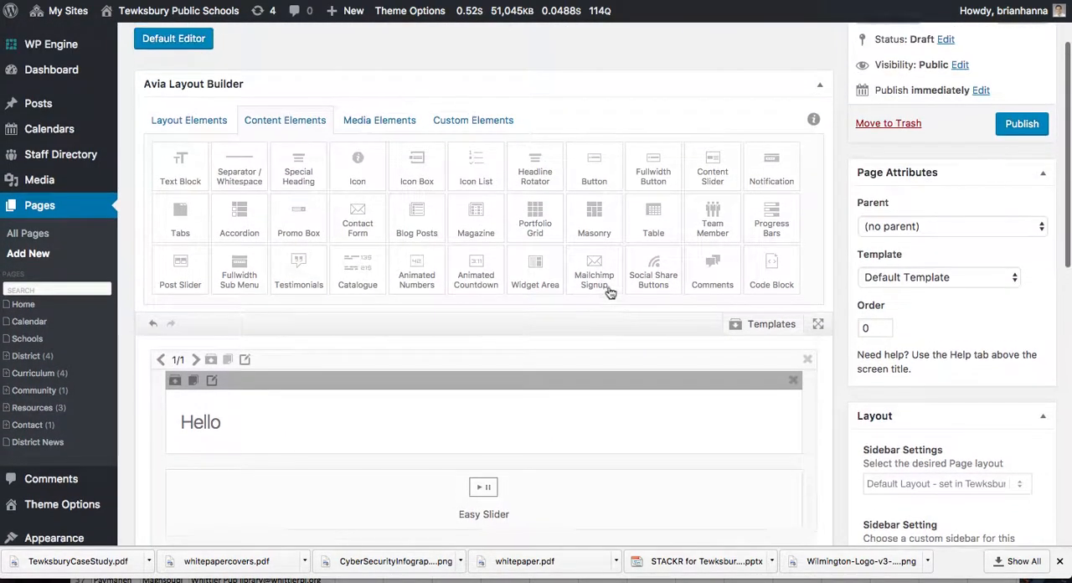
pyautogui.click(379, 120)
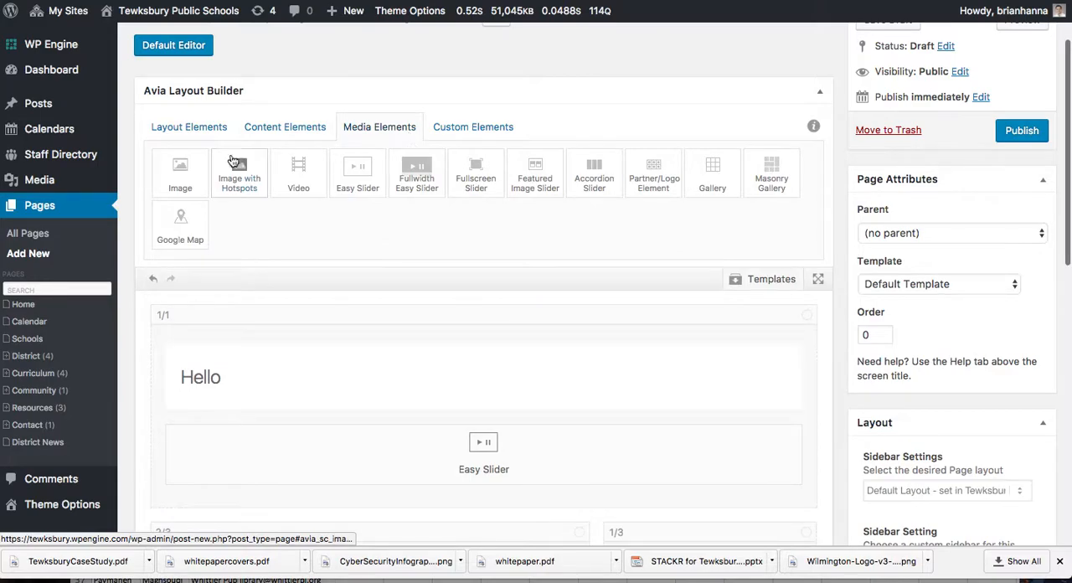
pyautogui.moveTo(180, 172); pyautogui.dragTo(574, 379)
pyautogui.moveTo(640, 553); pyautogui.dragTo(679, 503)
pyautogui.scroll(-2, 749, 403)
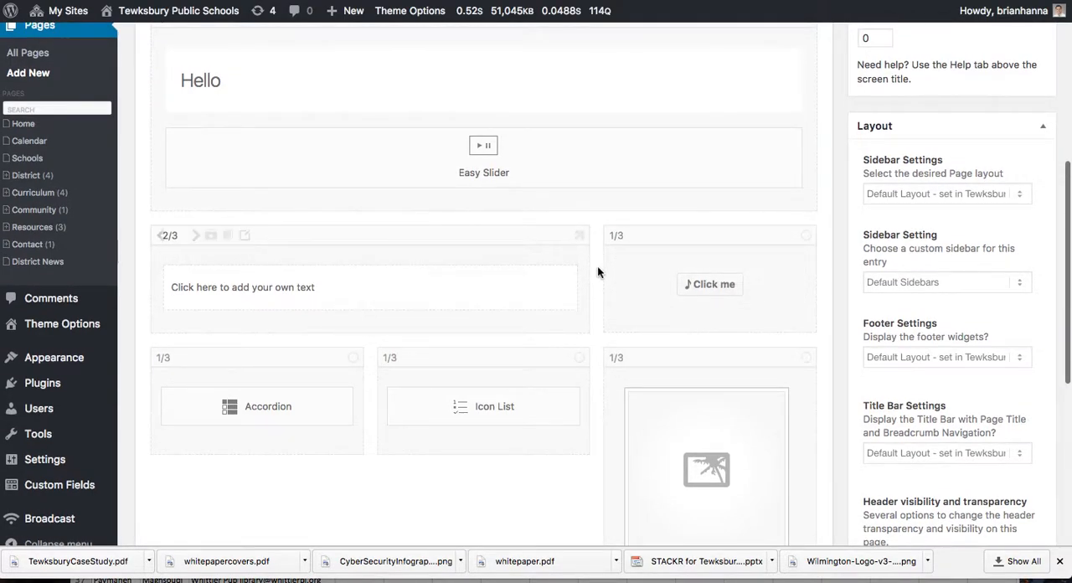
# Step: Replace the special heading's text in the 1/1 column with "Welcome to the Drama Club!"
pyautogui.scroll(2, 597, 268)
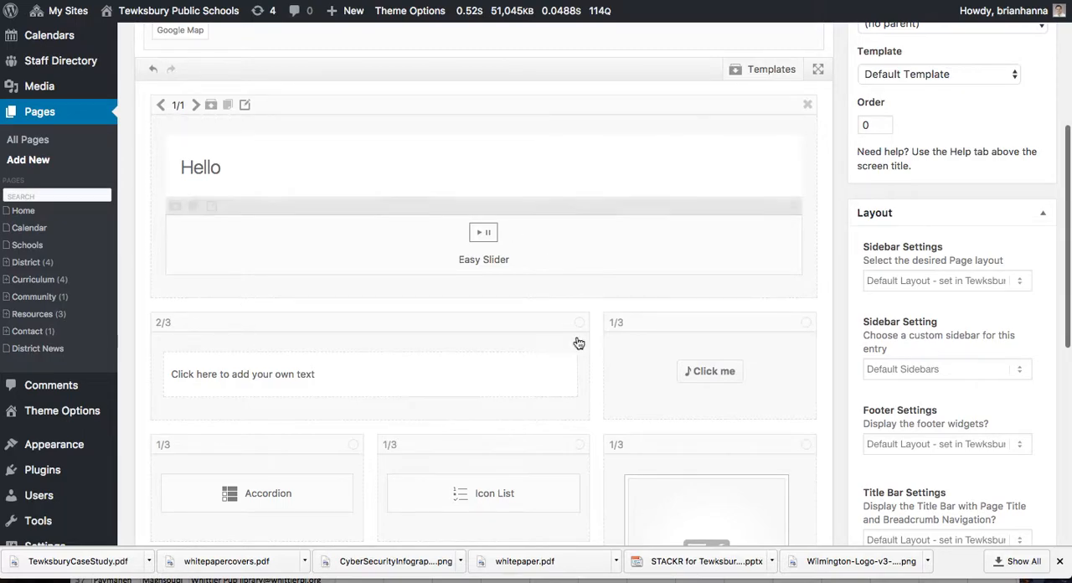
pyautogui.click(595, 178)
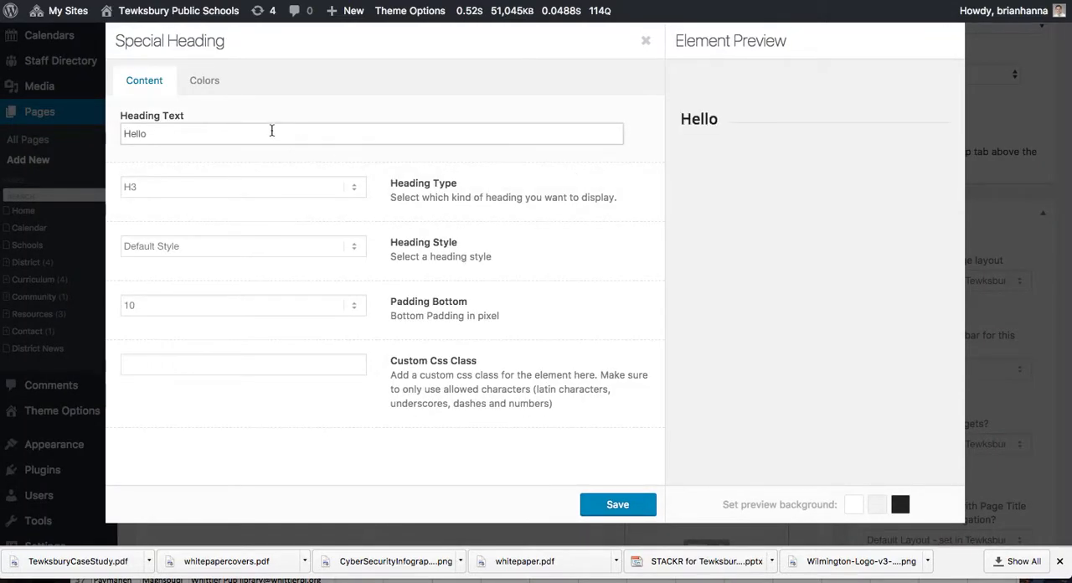
pyautogui.moveTo(256, 133); pyautogui.dragTo(103, 133)
pyautogui.write('Welcome to the Dr')
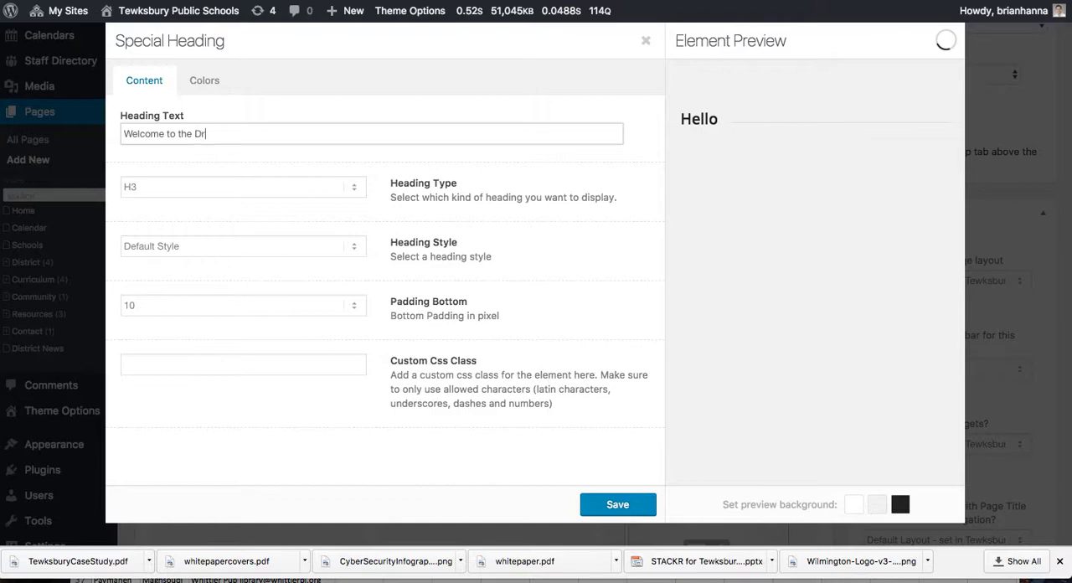
pyautogui.write('ama Club!')
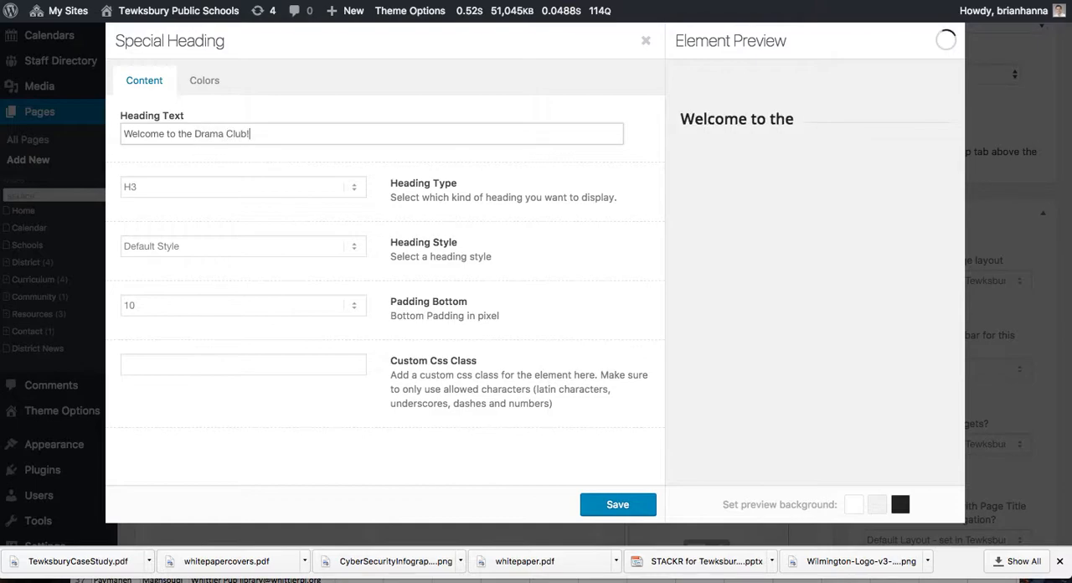
# Step: Review the heading type and heading style options, keeping H3 and Default Style
pyautogui.click(219, 191)
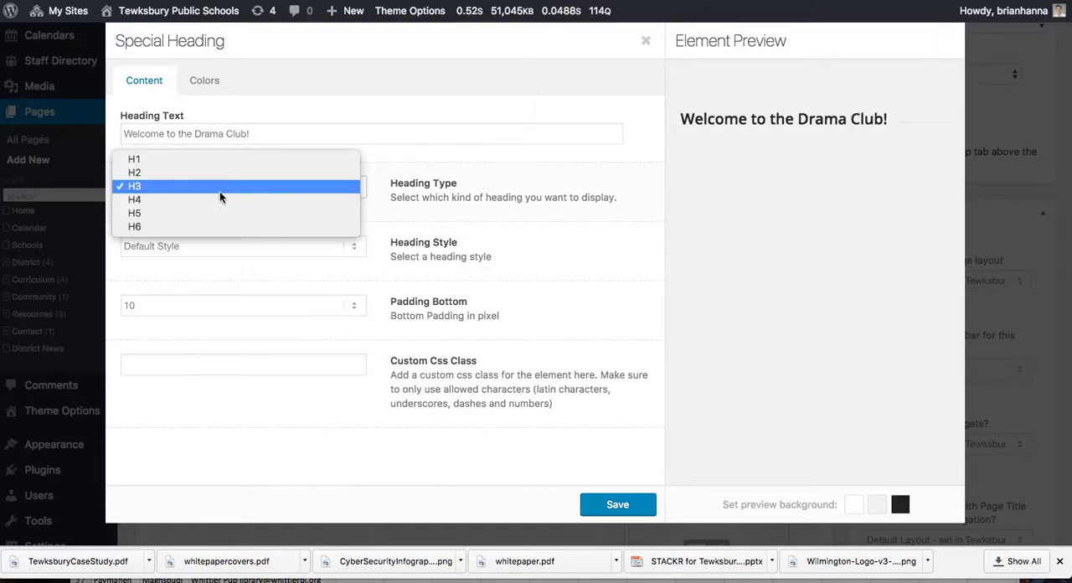
pyautogui.click(221, 188)
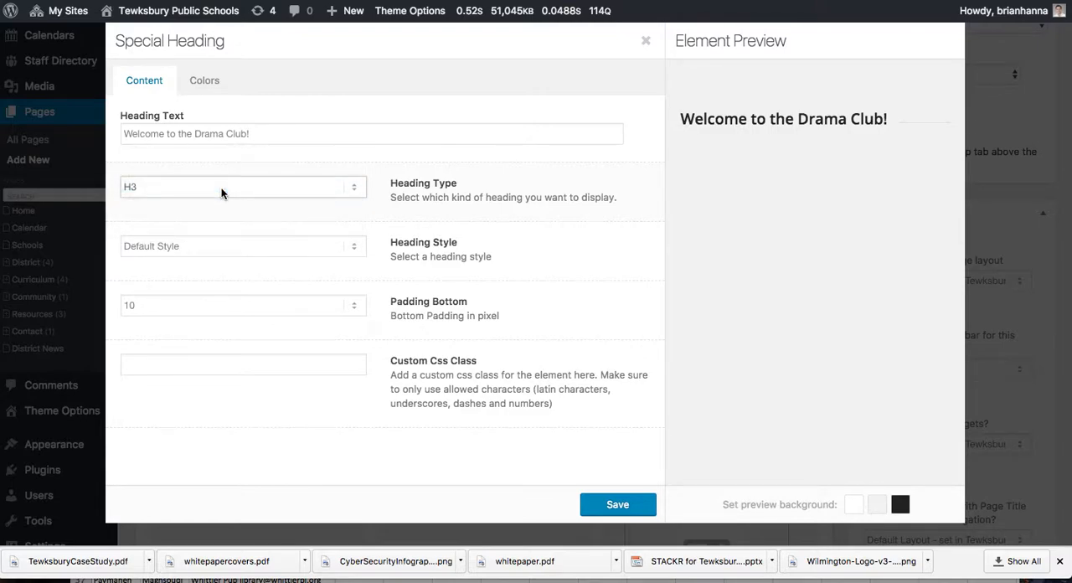
pyautogui.click(216, 248)
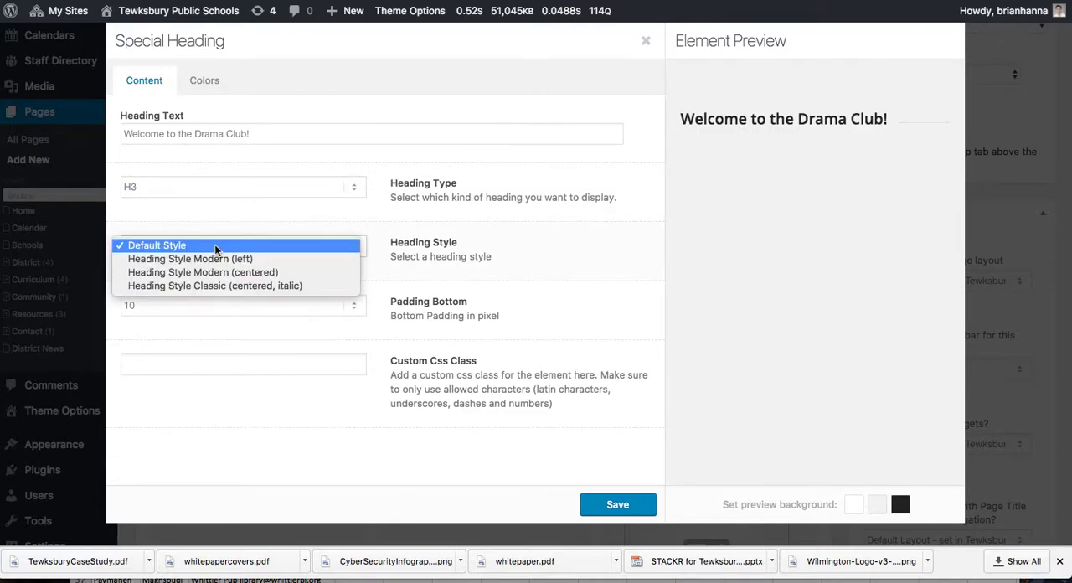
pyautogui.click(214, 245)
# Step: Set the heading color to Custom Color, choose a custom font color for it, and save the heading
pyautogui.click(207, 82)
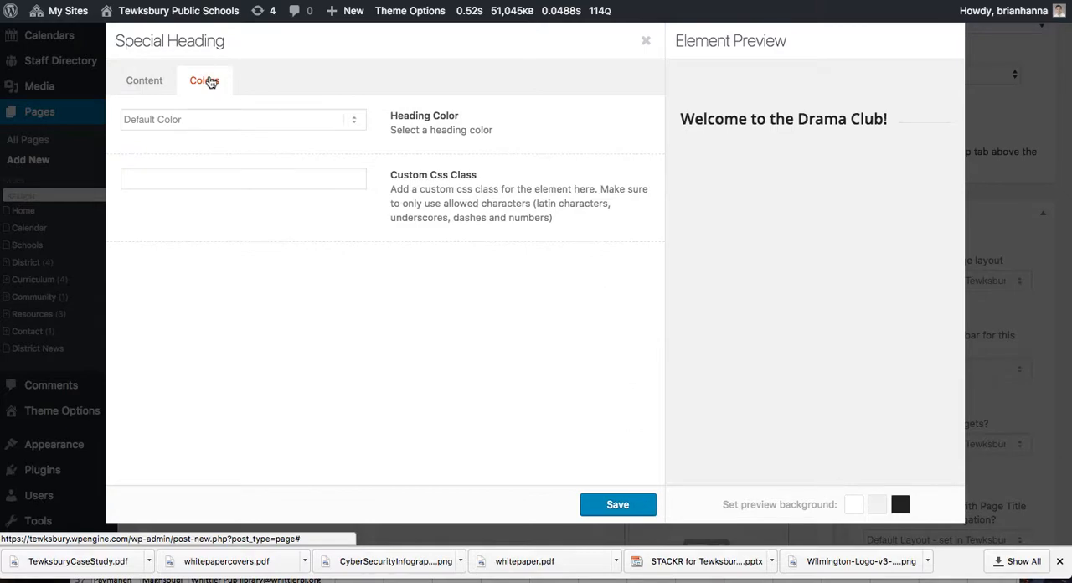
pyautogui.click(175, 123)
pyautogui.click(204, 143)
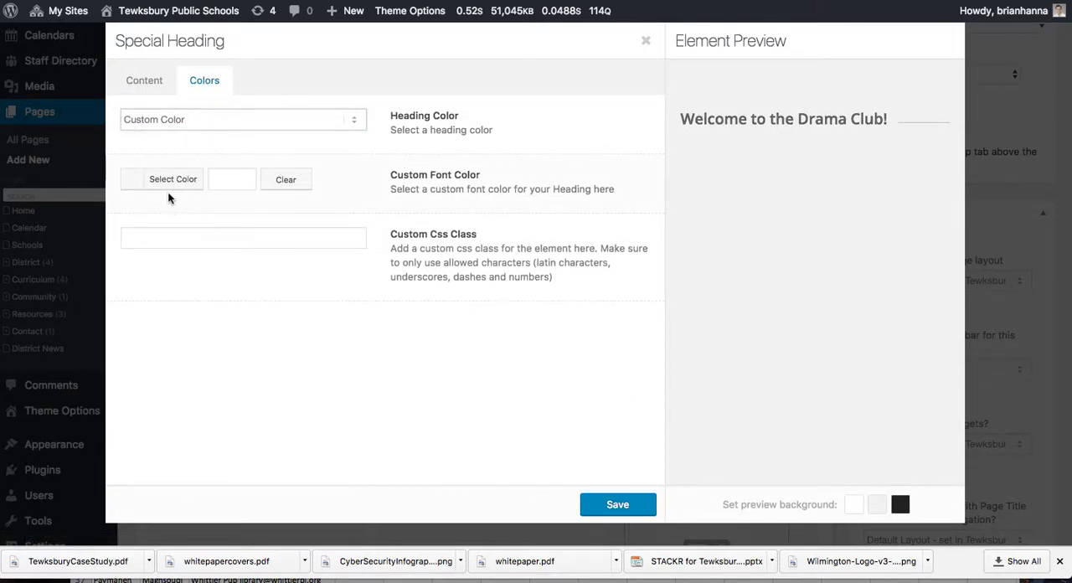
pyautogui.click(141, 179)
pyautogui.click(187, 325)
pyautogui.moveTo(185, 331); pyautogui.dragTo(239, 262)
pyautogui.moveTo(294, 293)
pyautogui.mouseDown()
pyautogui.moveTo(298, 266)
pyautogui.moveTo(298, 306)
pyautogui.mouseUp()
pyautogui.click(639, 505)
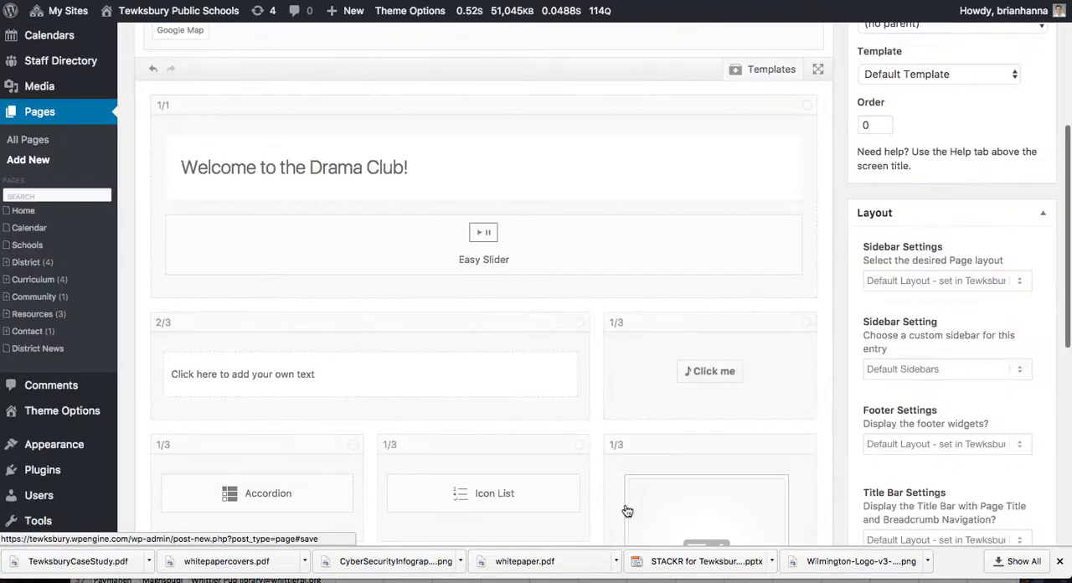
# Step: Add four media library images to the Easy Slider: the writing hand, the cheering group, the first brick building photo and the crayons
pyautogui.click(599, 257)
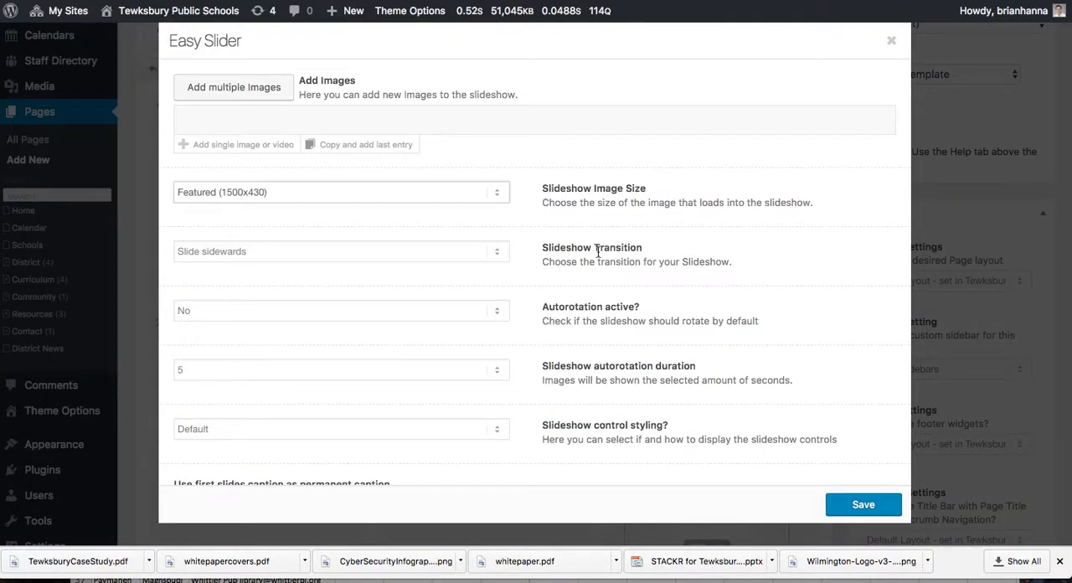
pyautogui.click(261, 96)
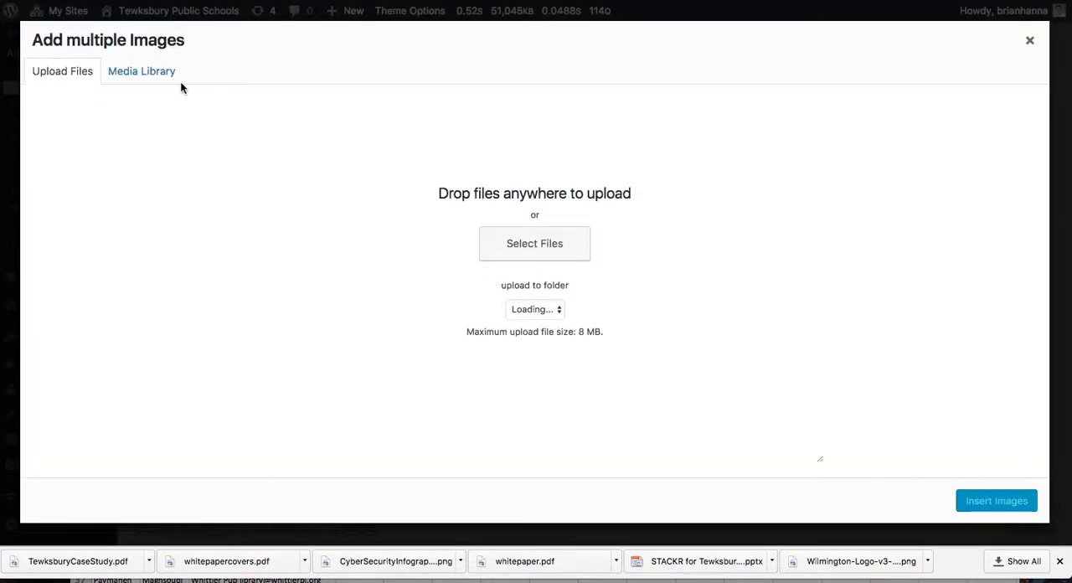
pyautogui.click(146, 79)
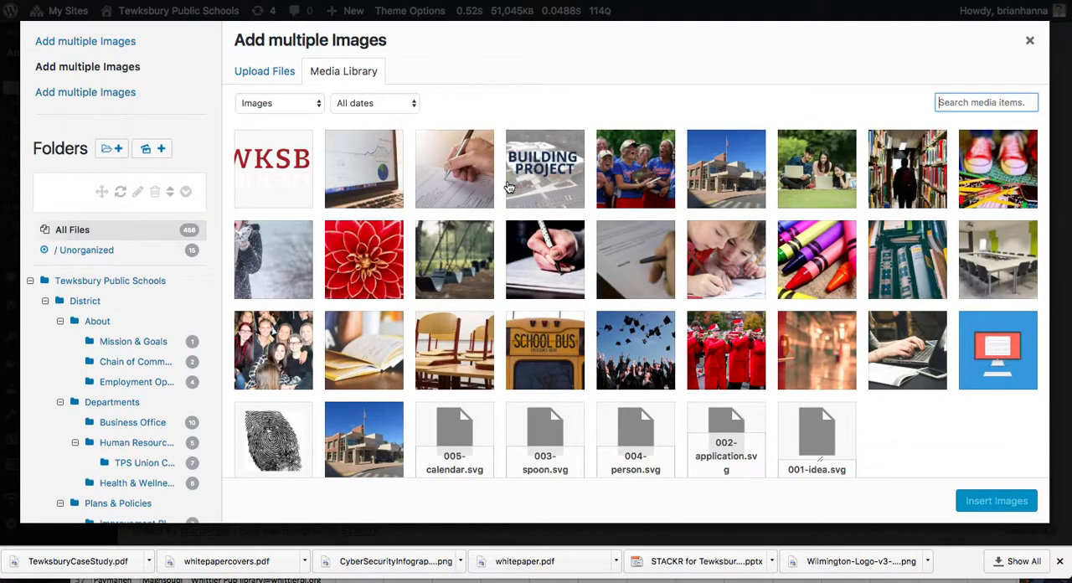
pyautogui.click(452, 170)
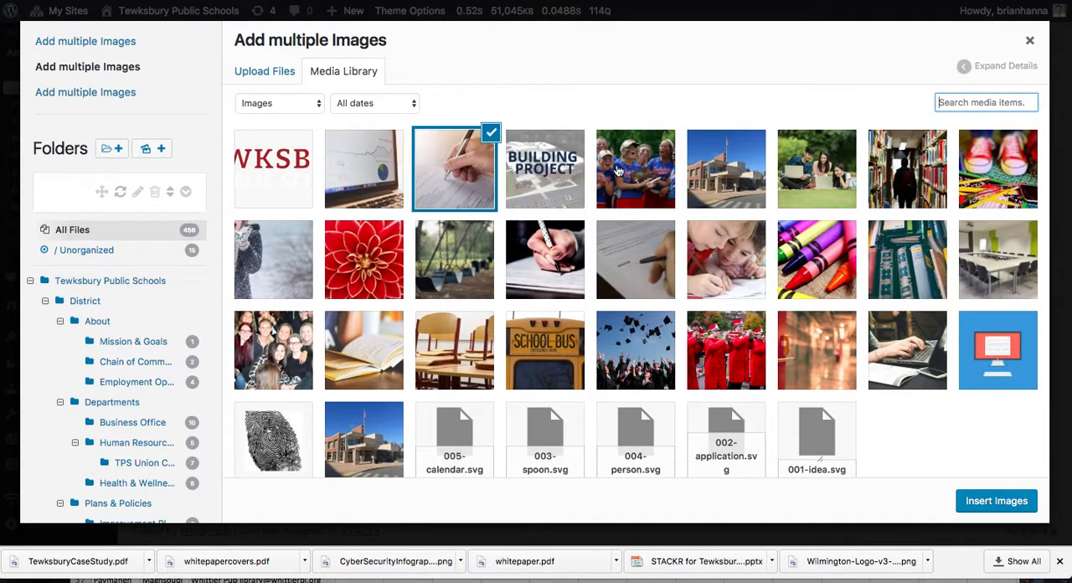
pyautogui.click(630, 172)
pyautogui.click(727, 187)
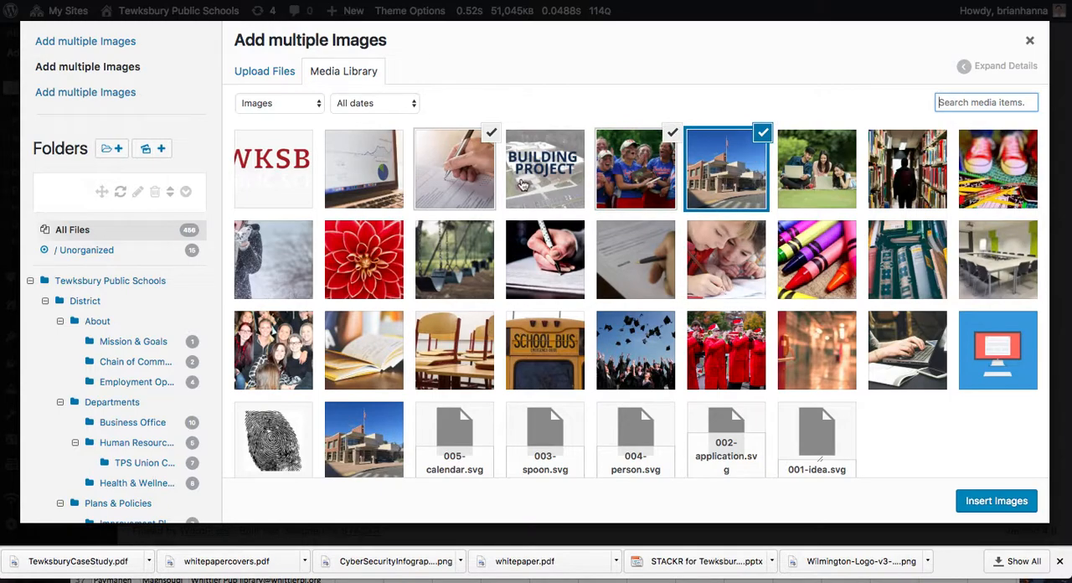
pyautogui.click(826, 267)
pyautogui.click(986, 500)
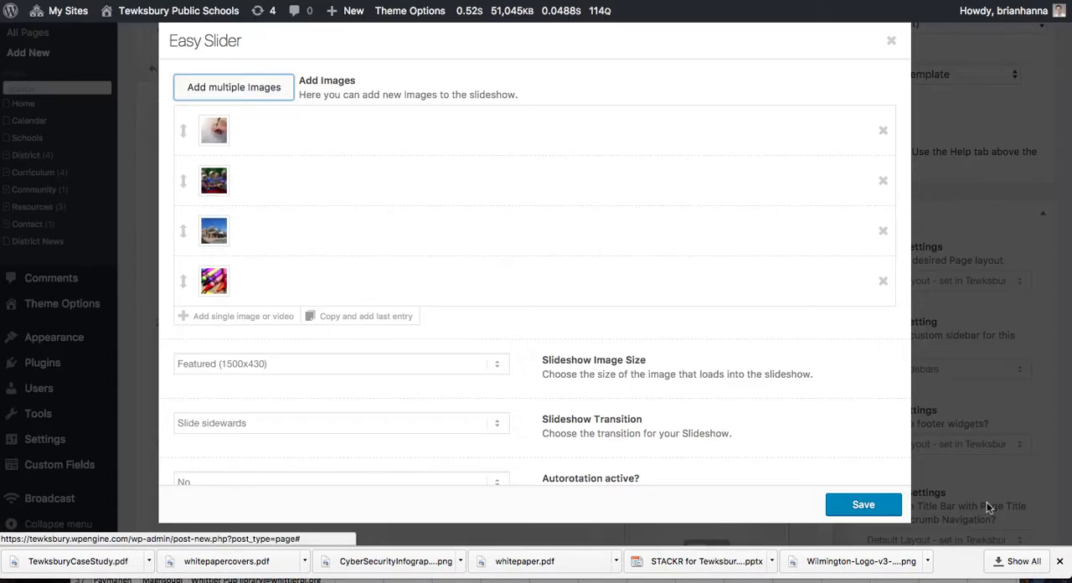
pyautogui.moveTo(186, 279)
pyautogui.mouseDown()
pyautogui.moveTo(182, 180)
pyautogui.moveTo(184, 284)
pyautogui.mouseUp()
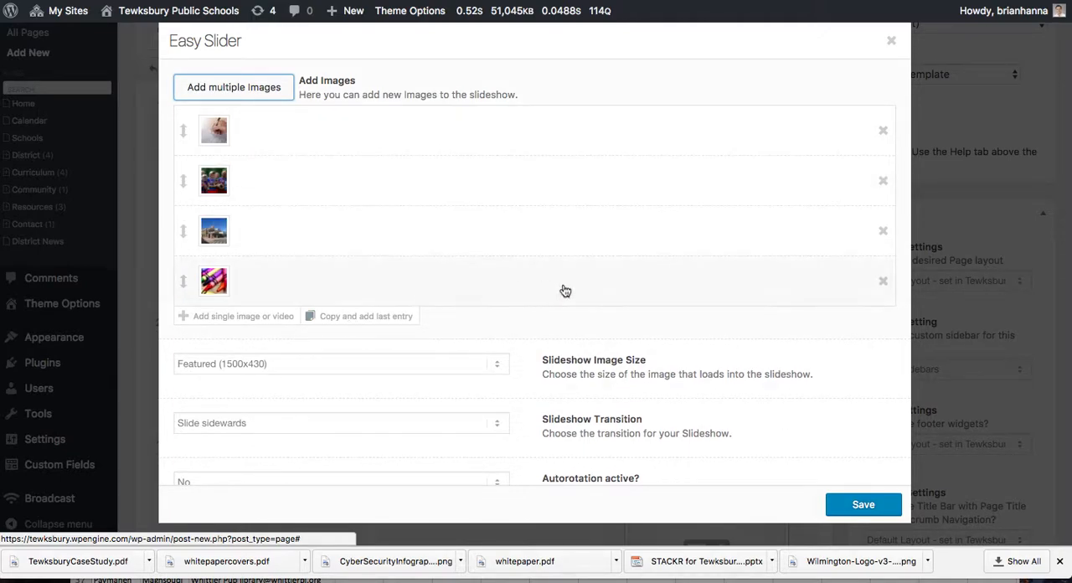
# Step: Keep the slider at Featured (1500x430) size, Slide sidewards transition and no autorotation, and save it
pyautogui.scroll(-2, 373, 399)
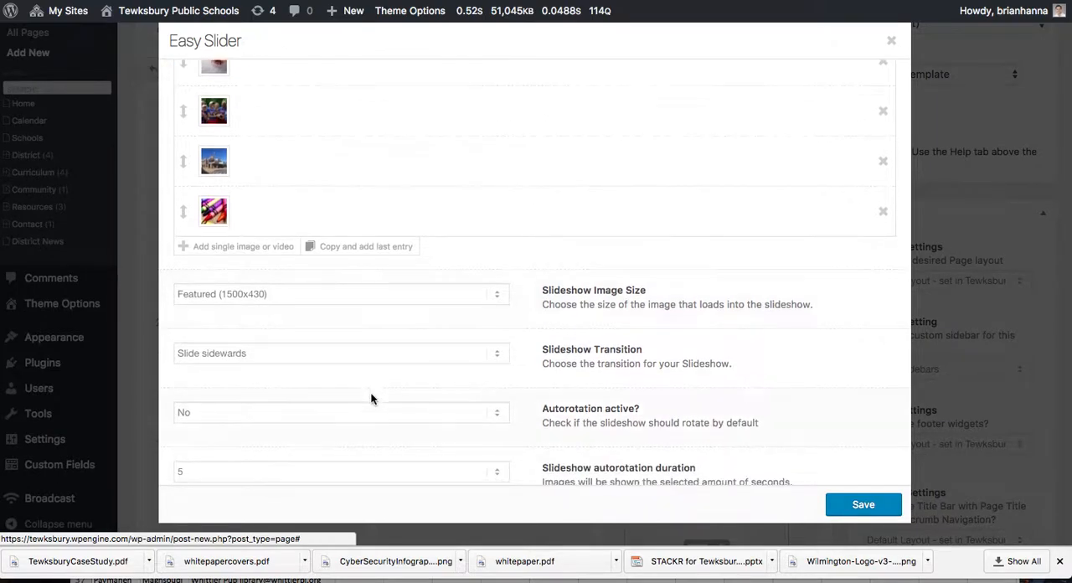
pyautogui.click(382, 293)
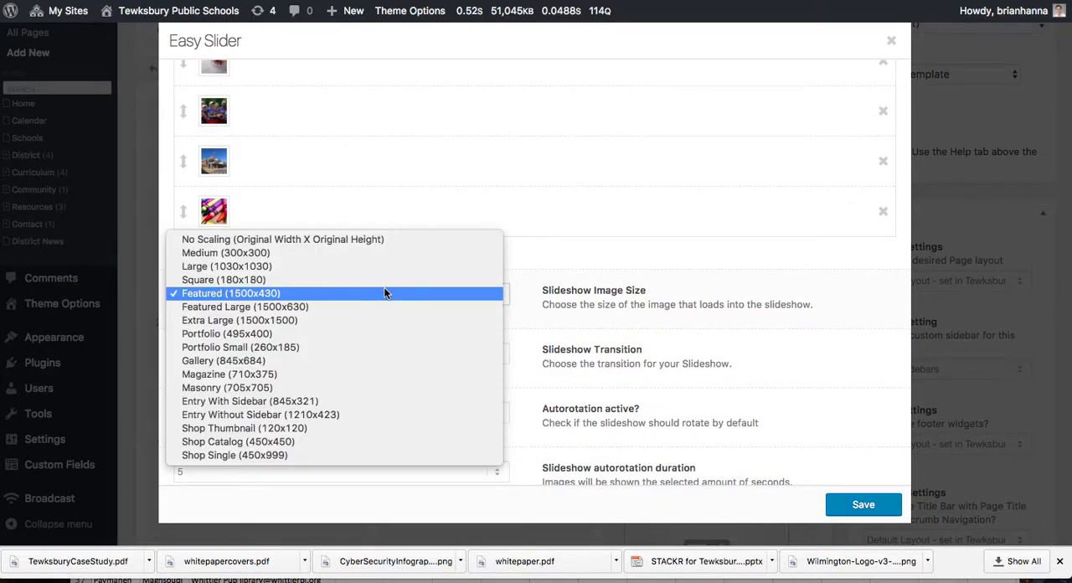
pyautogui.click(384, 293)
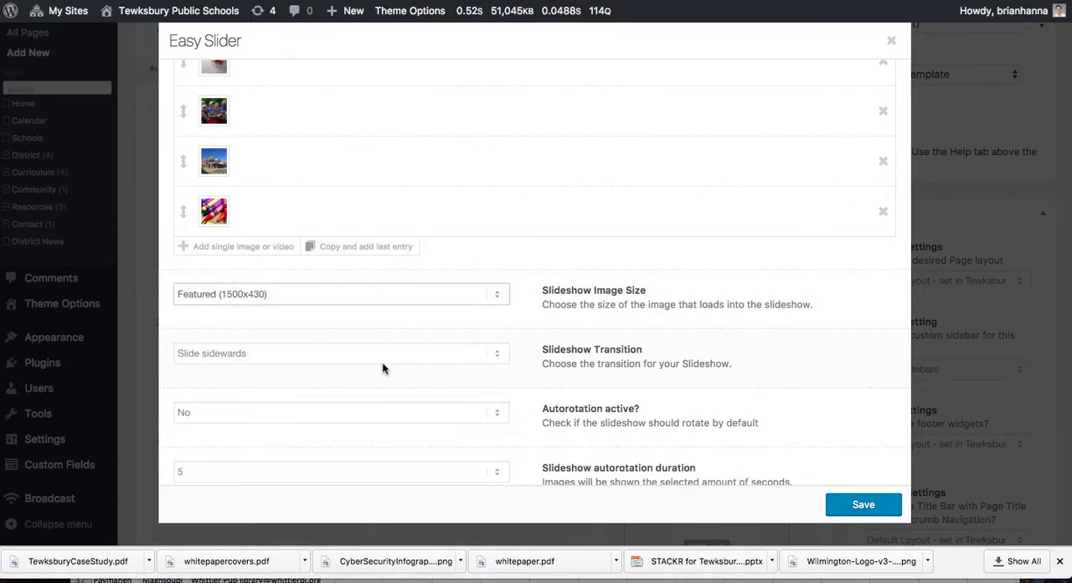
pyautogui.click(381, 354)
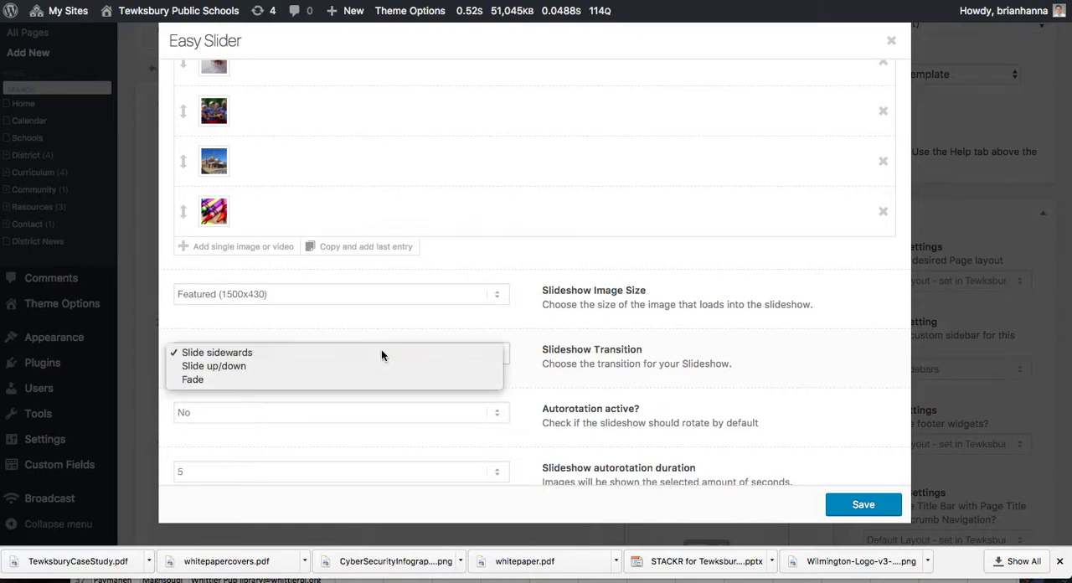
pyautogui.click(381, 352)
pyautogui.scroll(-3, 459, 315)
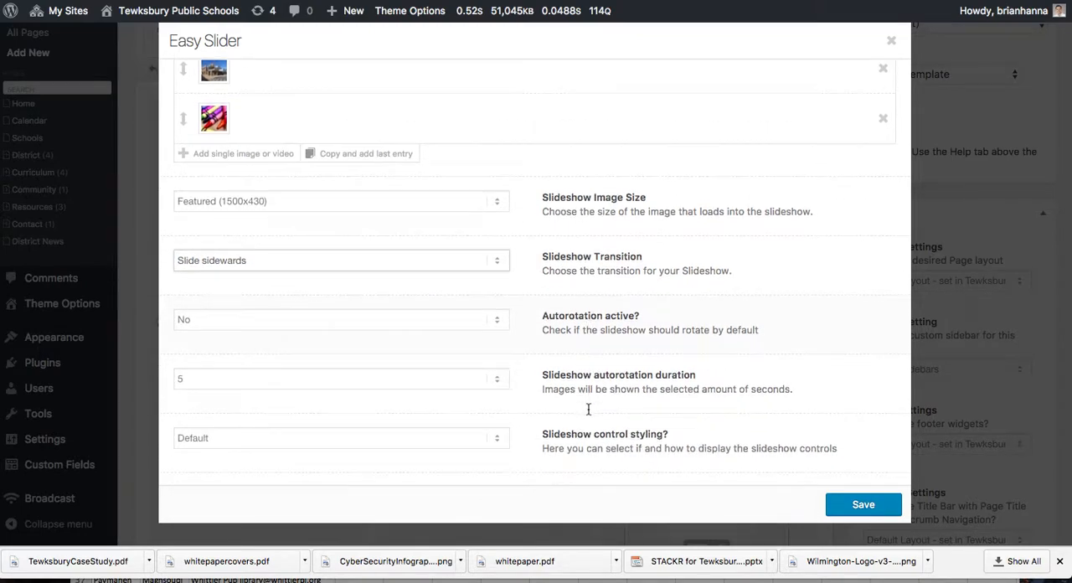
pyautogui.click(459, 316)
pyautogui.click(460, 318)
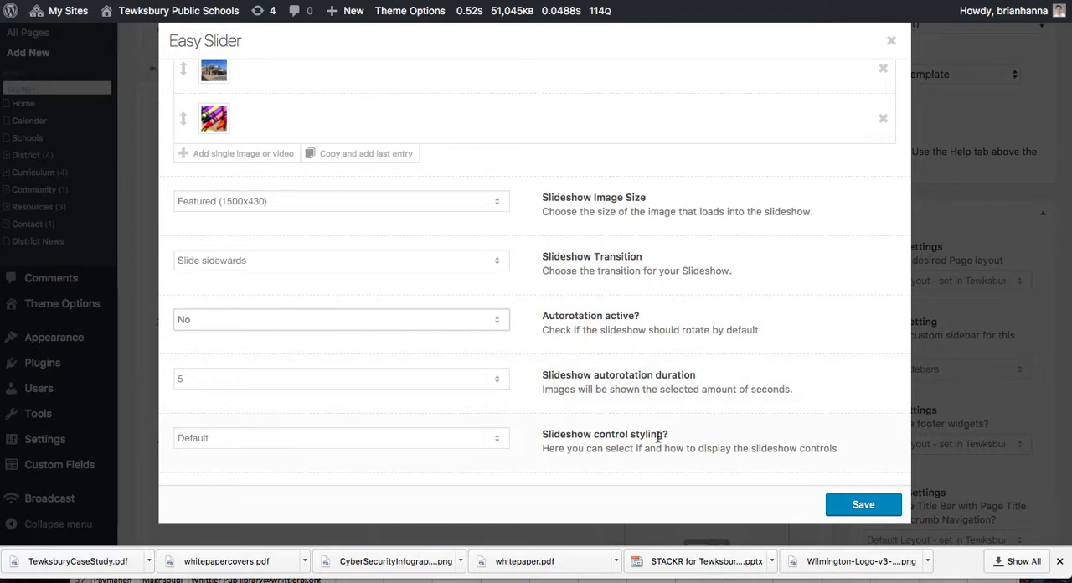
pyautogui.scroll(5, 653, 325)
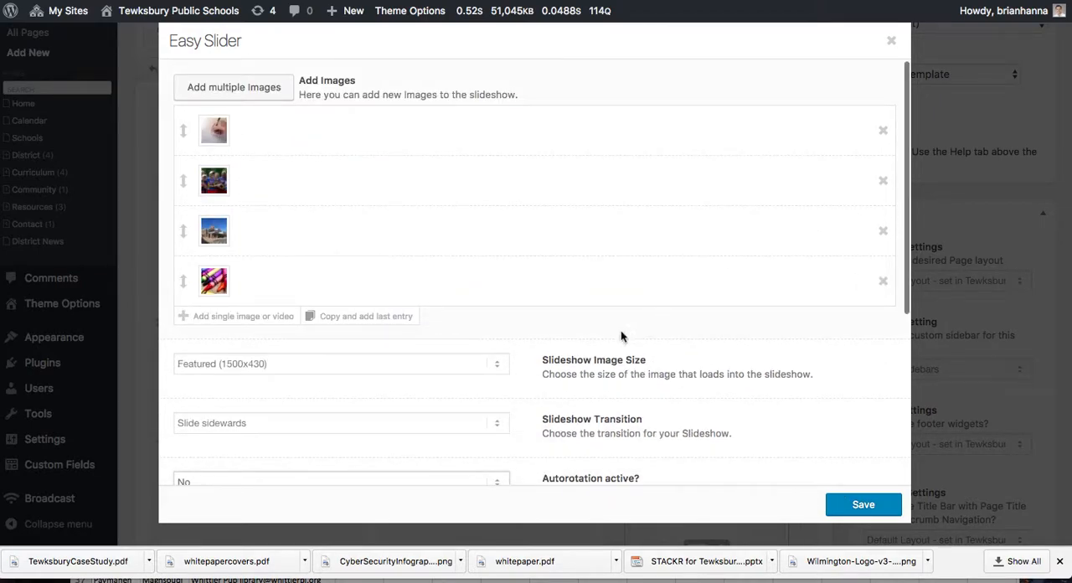
pyautogui.click(848, 505)
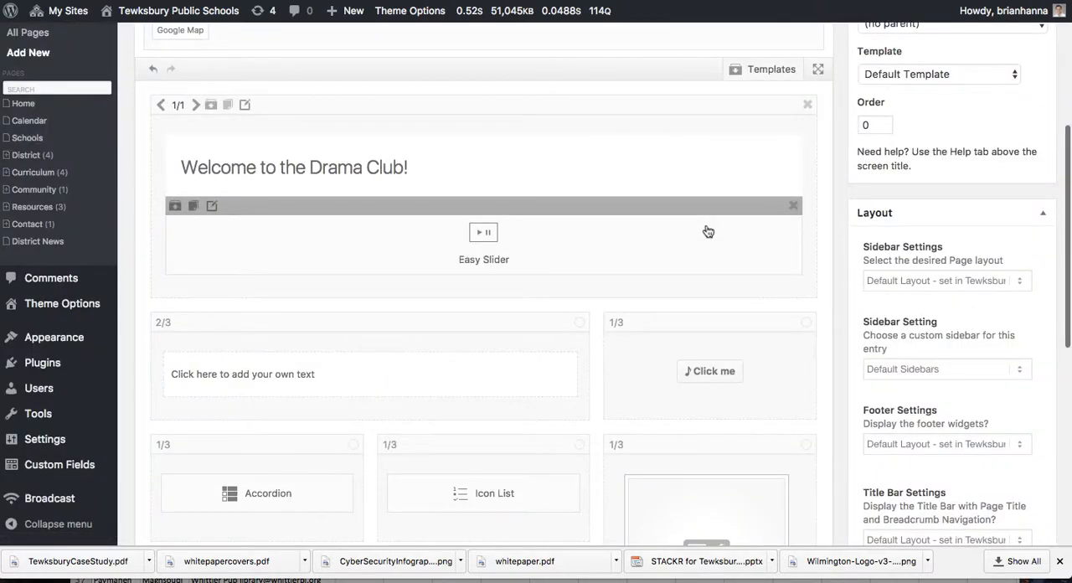
# Step: Replace the 2/3 column's placeholder text with "fill in information about drama" and save the text block
pyautogui.click(400, 381)
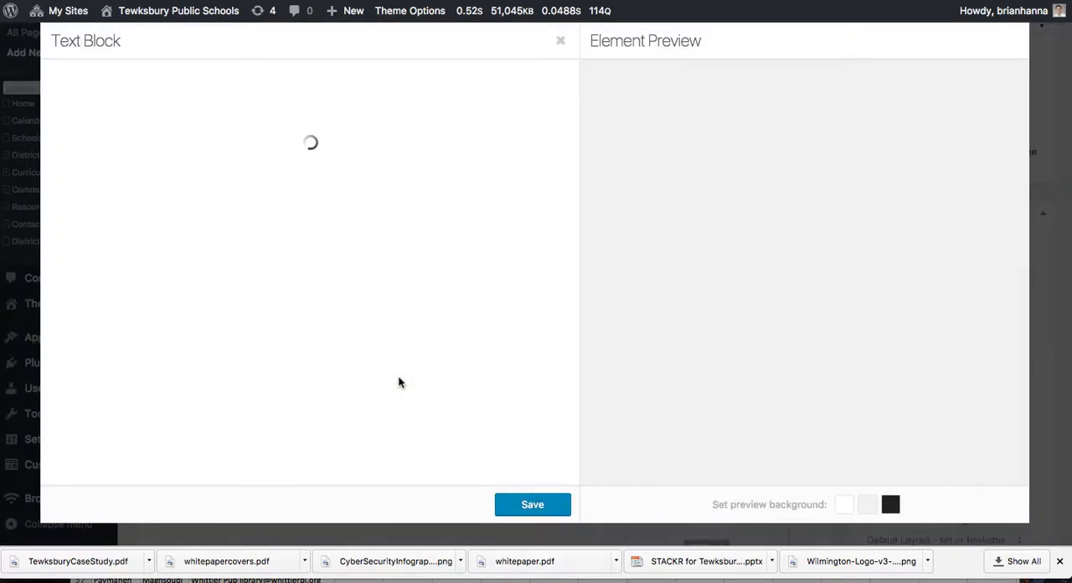
pyautogui.tripleClick(106, 249)
pyautogui.write('full in inf')
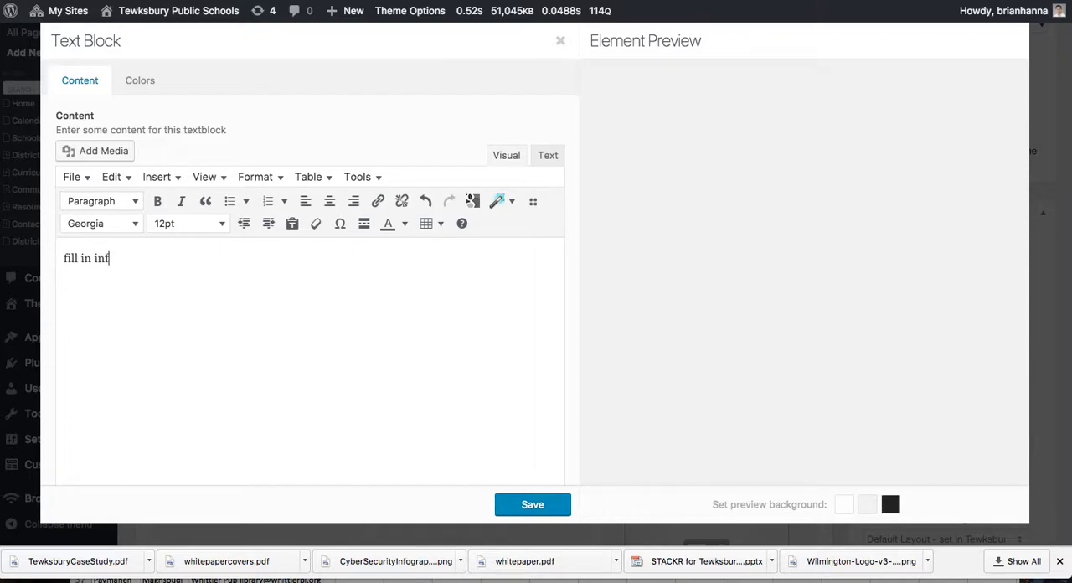
pyautogui.write('ormation about drama club')
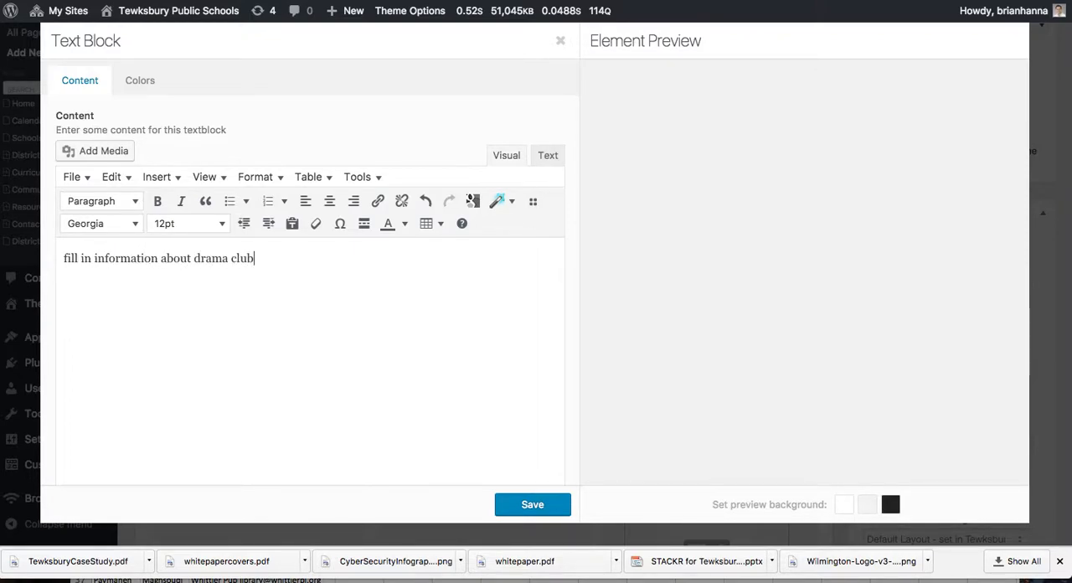
pyautogui.click(514, 507)
pyautogui.click(729, 377)
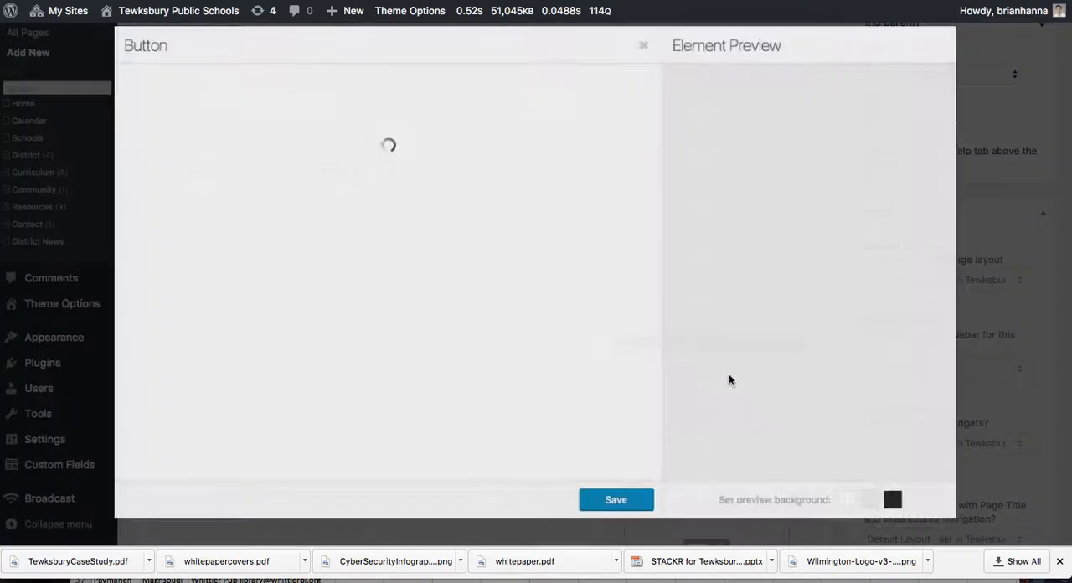
pyautogui.moveTo(202, 121); pyautogui.dragTo(121, 120)
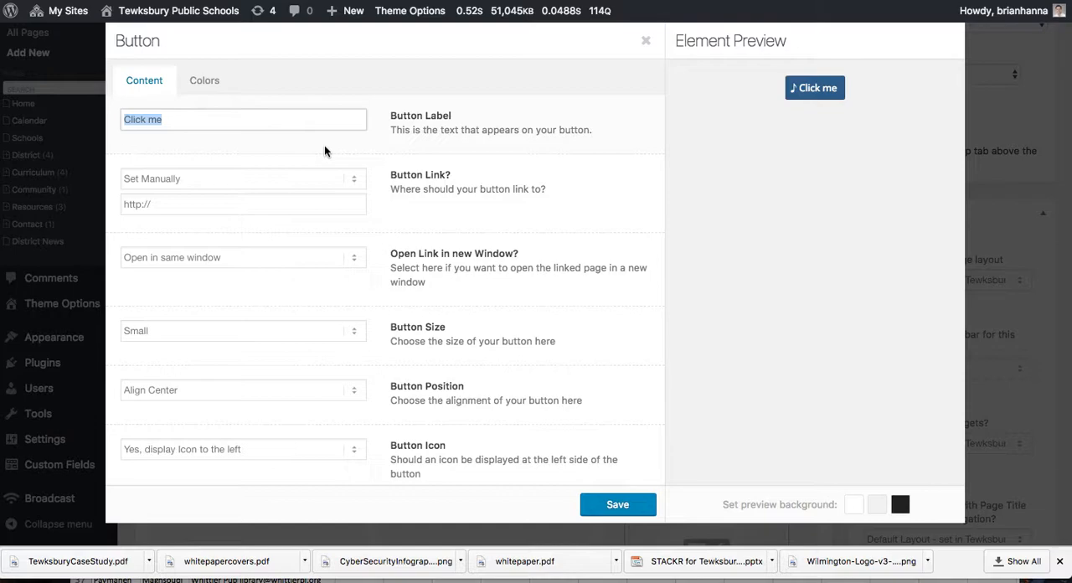
pyautogui.write('Sign up for Drama Club!!')
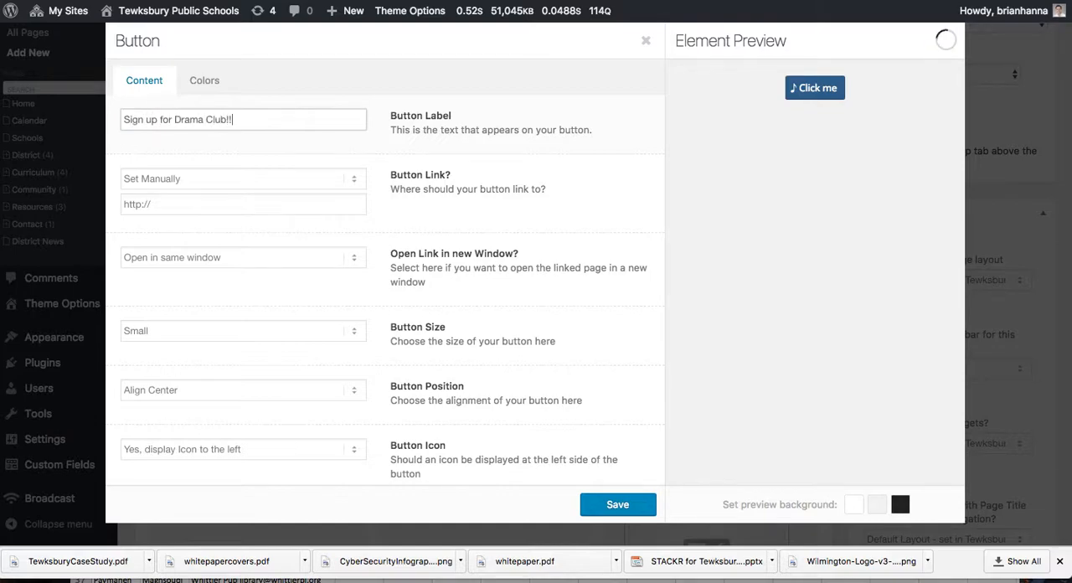
pyautogui.click(151, 205)
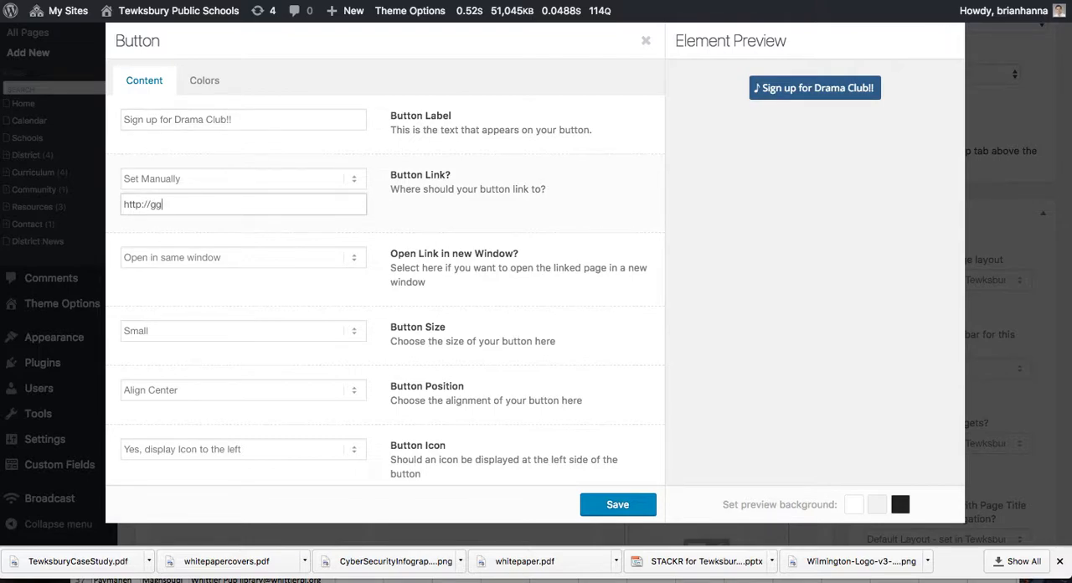
pyautogui.write('google.com')
# Step: Display the button's icon to the right of its label and choose the checkmark icon
pyautogui.click(297, 460)
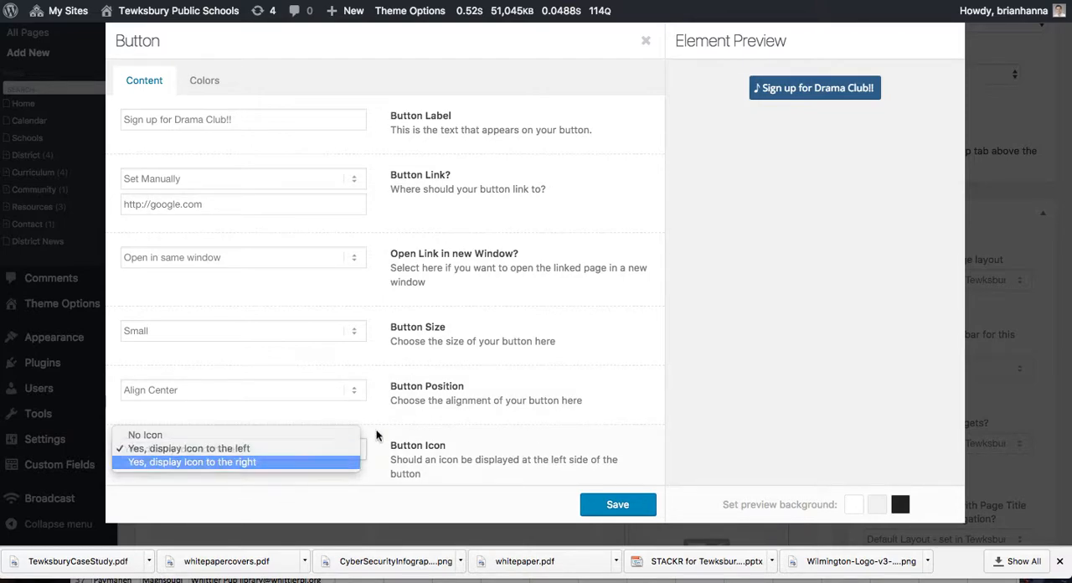
pyautogui.click(344, 462)
pyautogui.scroll(-8, 419, 419)
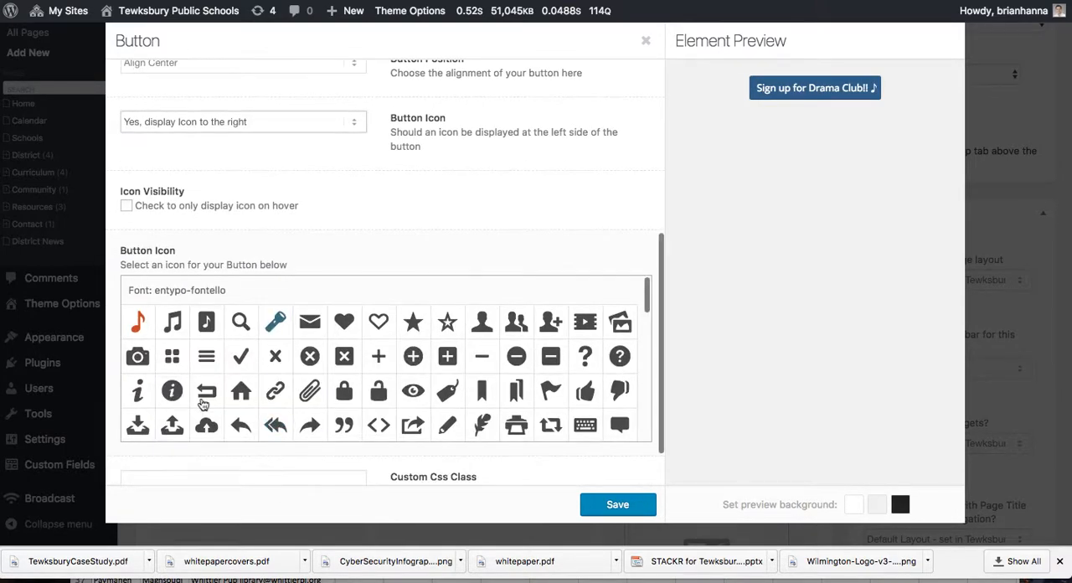
pyautogui.click(240, 356)
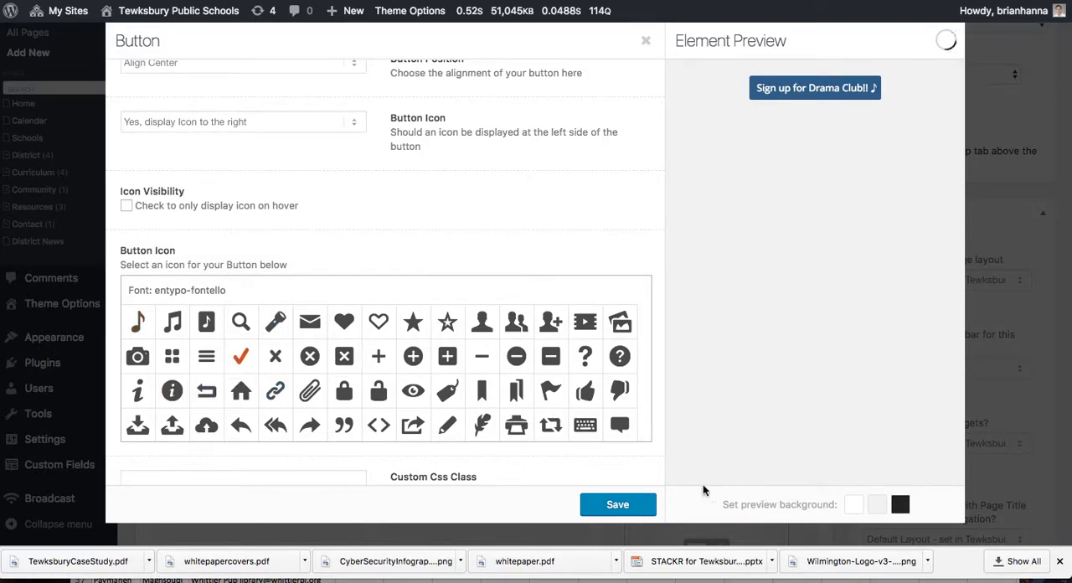
# Step: Save the button's settings
pyautogui.click(614, 504)
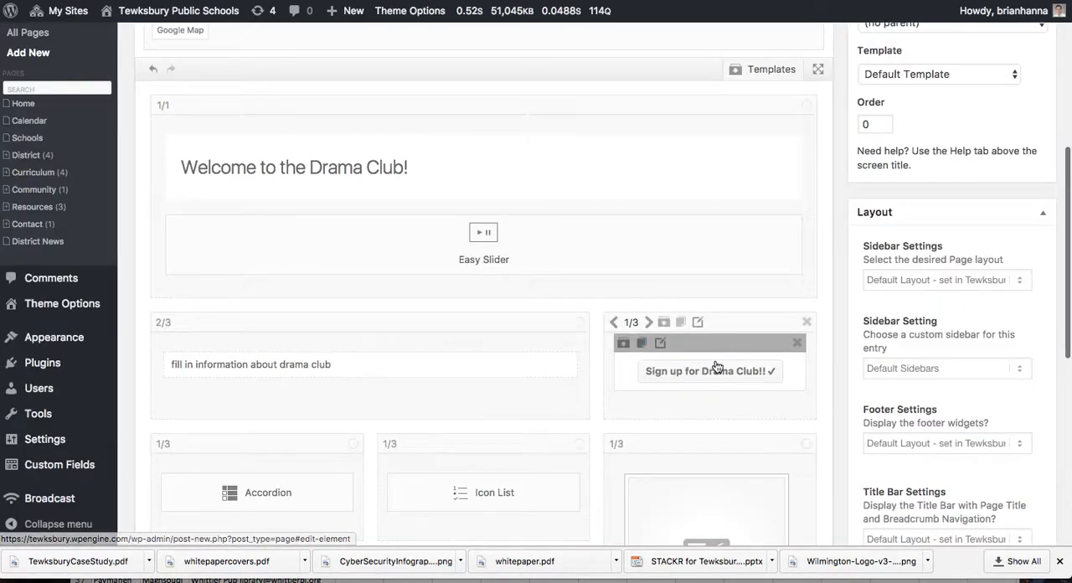
# Step: Title the accordion's first toggle "When does Drama Club have meetings?", replace its content with "Tuesday, thursday", and save the toggle
pyautogui.scroll(-3, 716, 366)
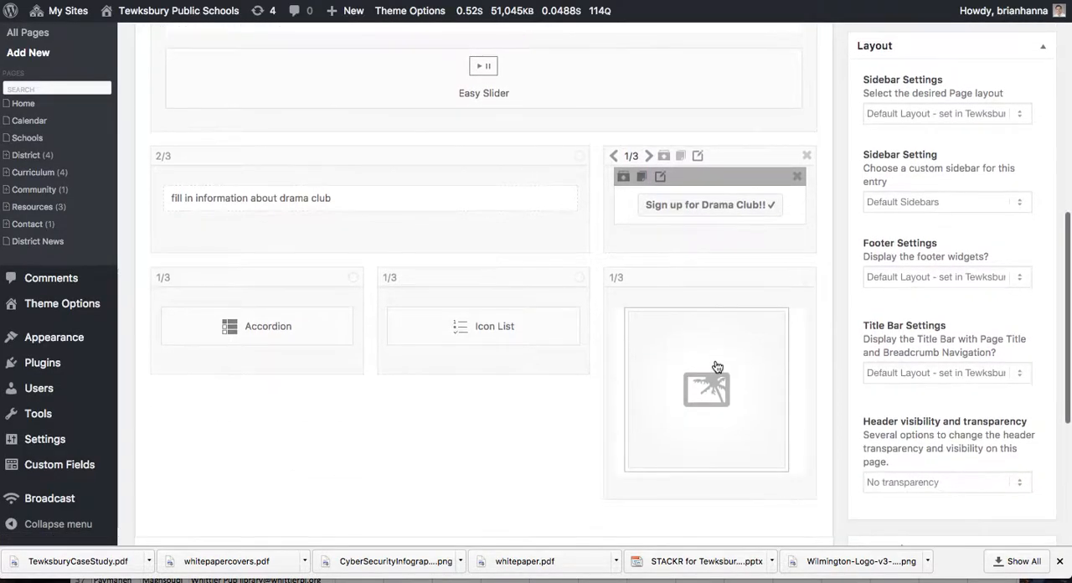
pyautogui.click(336, 334)
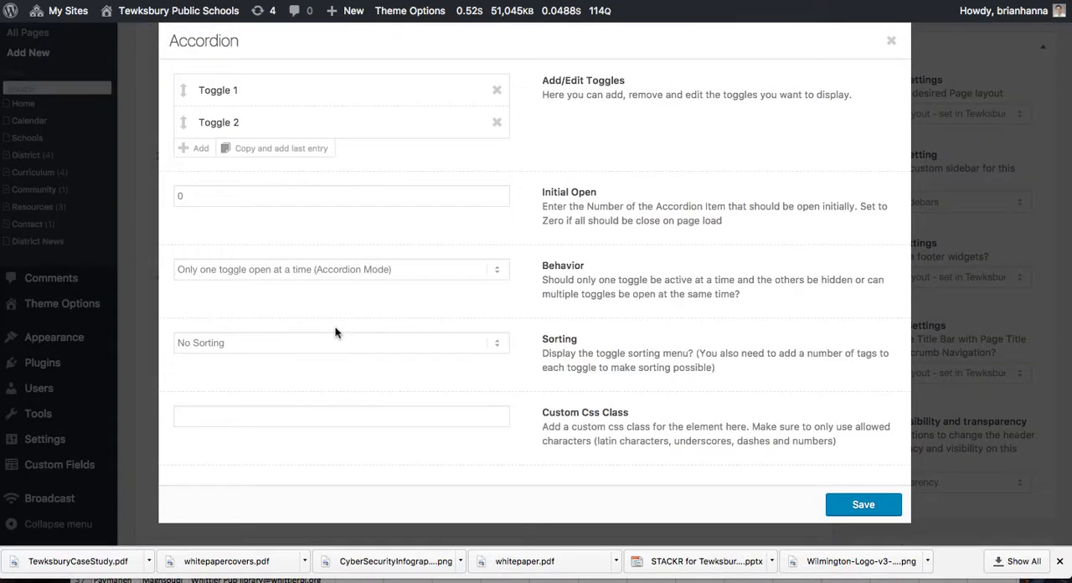
pyautogui.click(316, 96)
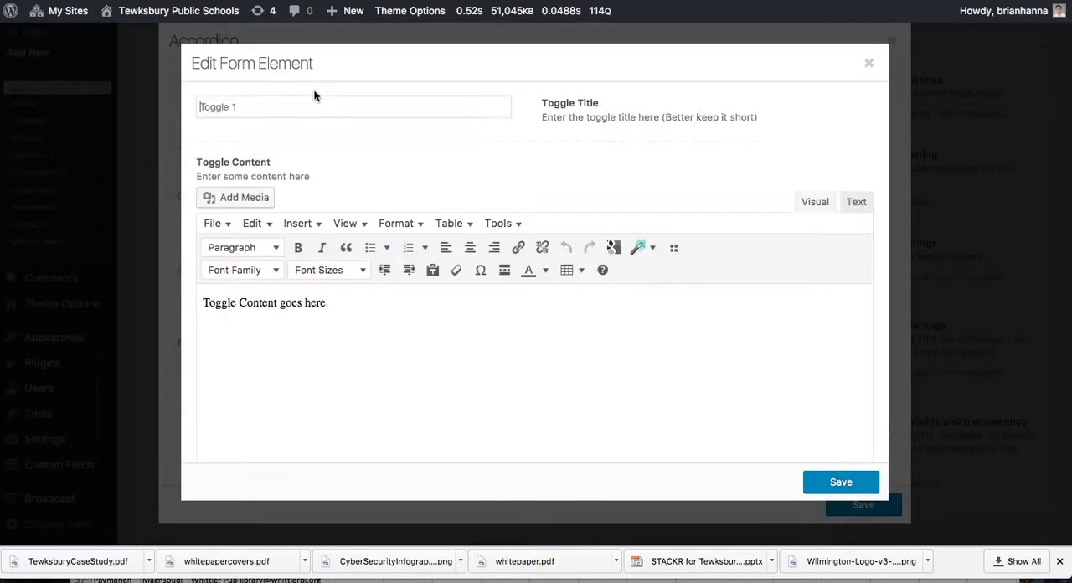
pyautogui.moveTo(277, 108); pyautogui.dragTo(170, 107)
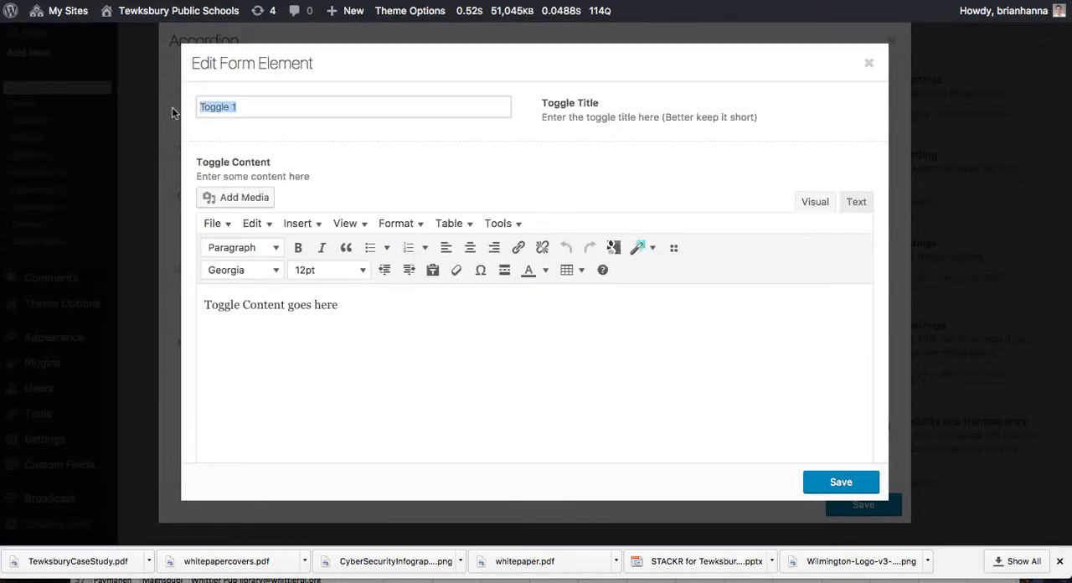
pyautogui.write('When does Drama Club hav')
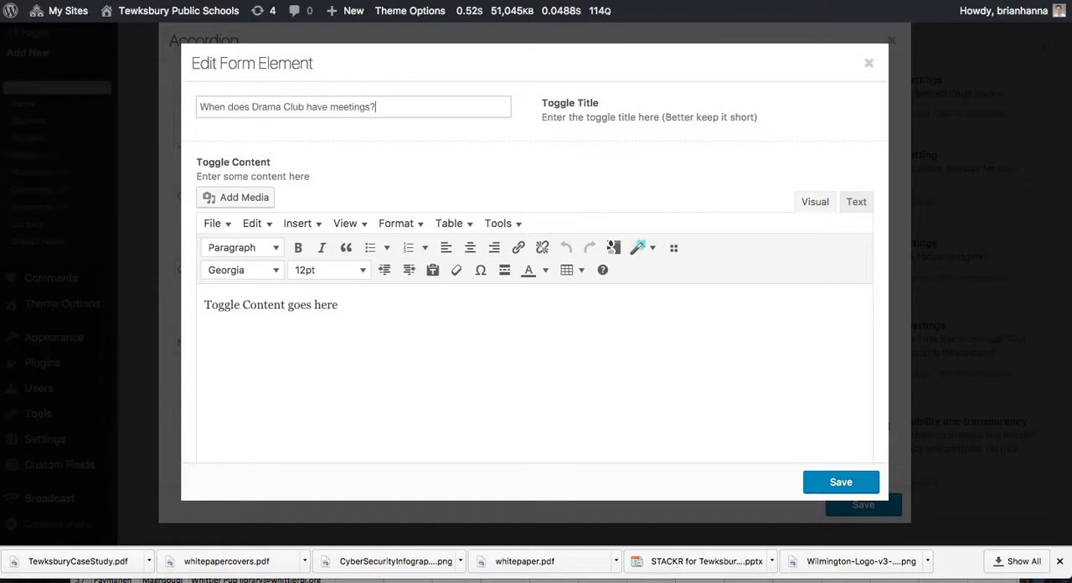
pyautogui.moveTo(374, 297); pyautogui.dragTo(365, 312)
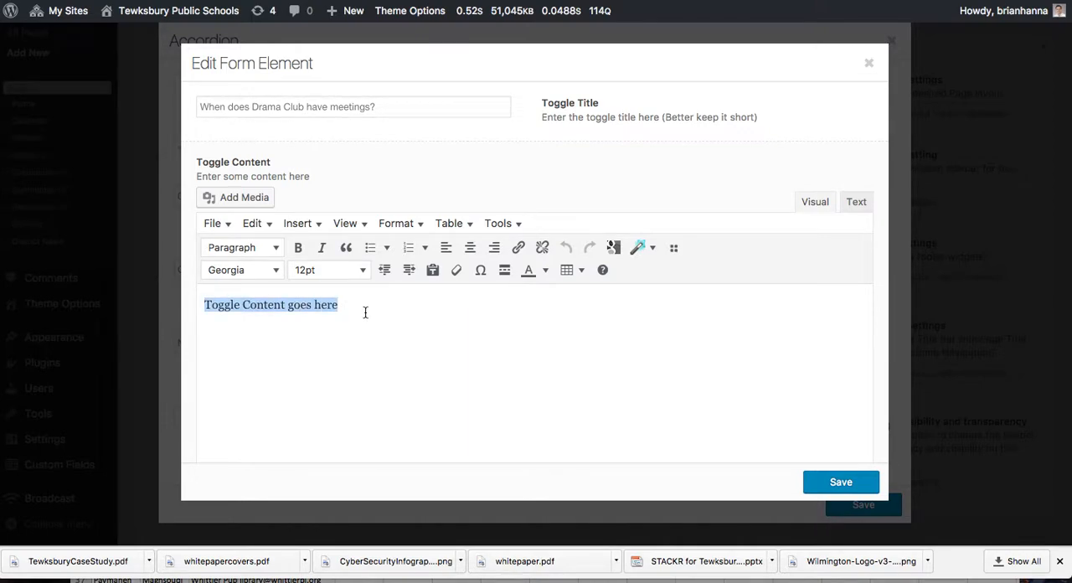
pyautogui.write('Tuesday, thursday')
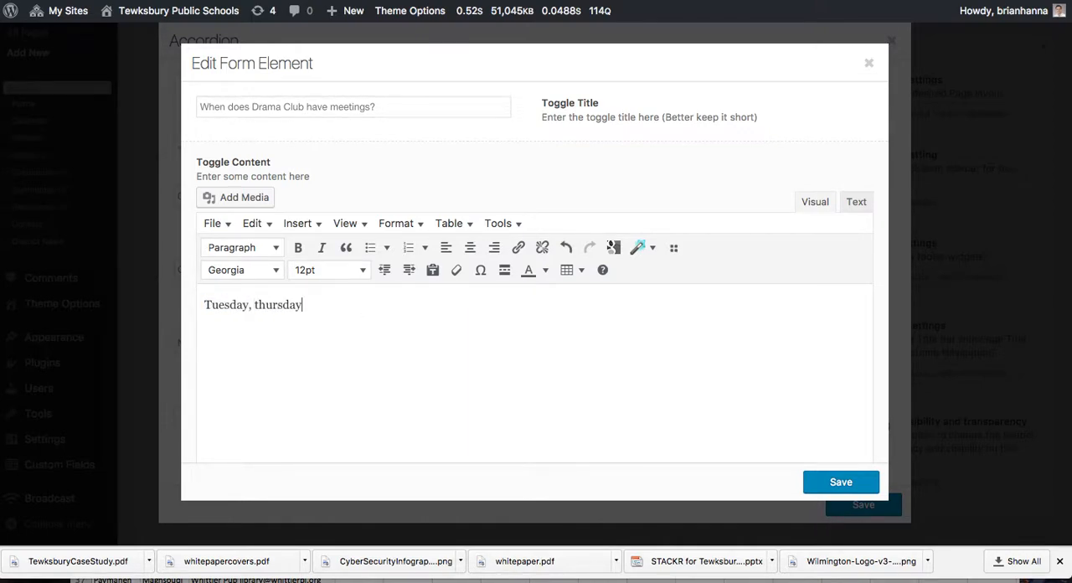
pyautogui.click(848, 485)
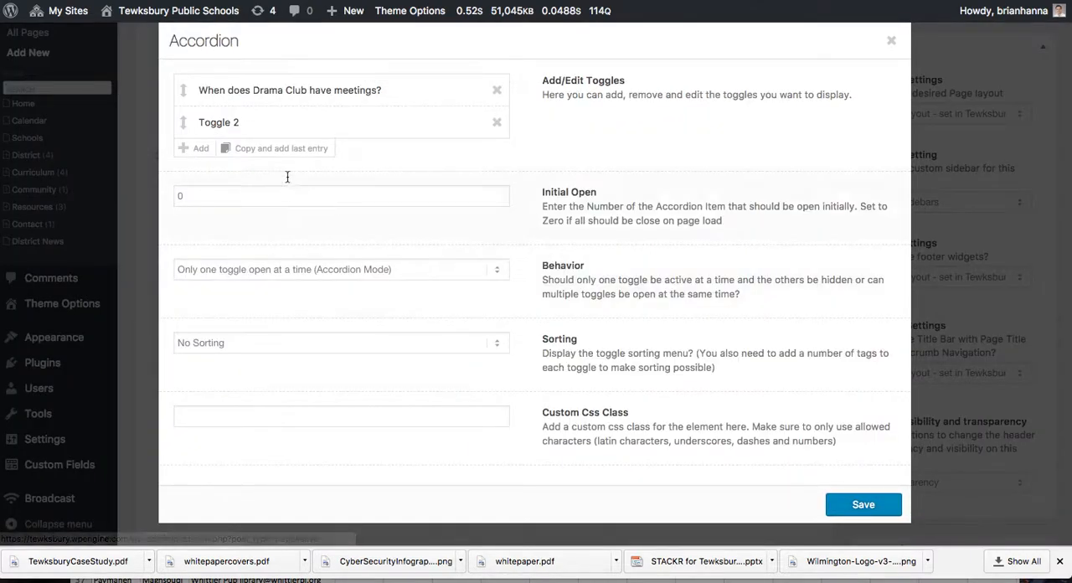
# Step: Title the accordion's second toggle "How many kids are in the club?", replace its content with "Currently 30 students", and save the toggle
pyautogui.click(270, 132)
pyautogui.moveTo(305, 110); pyautogui.dragTo(194, 95)
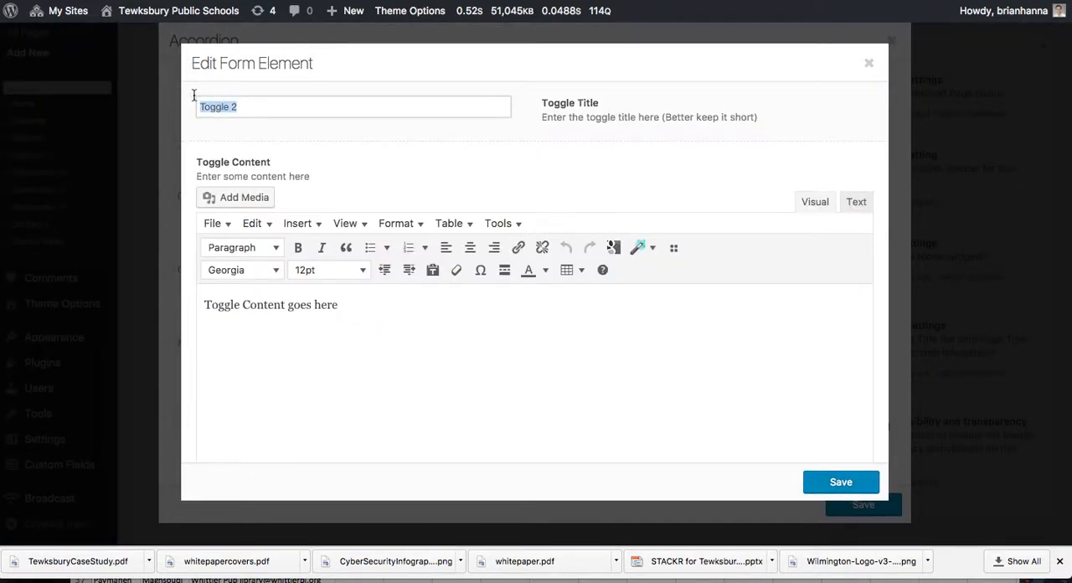
pyautogui.write('How many kids are in the club')
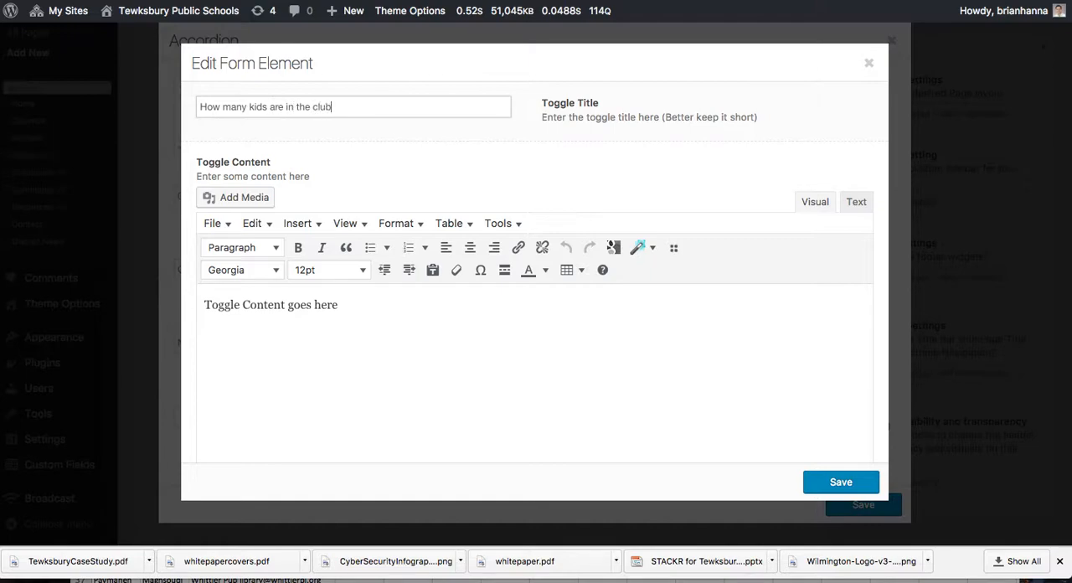
pyautogui.write('?')
pyautogui.moveTo(377, 361); pyautogui.dragTo(207, 288)
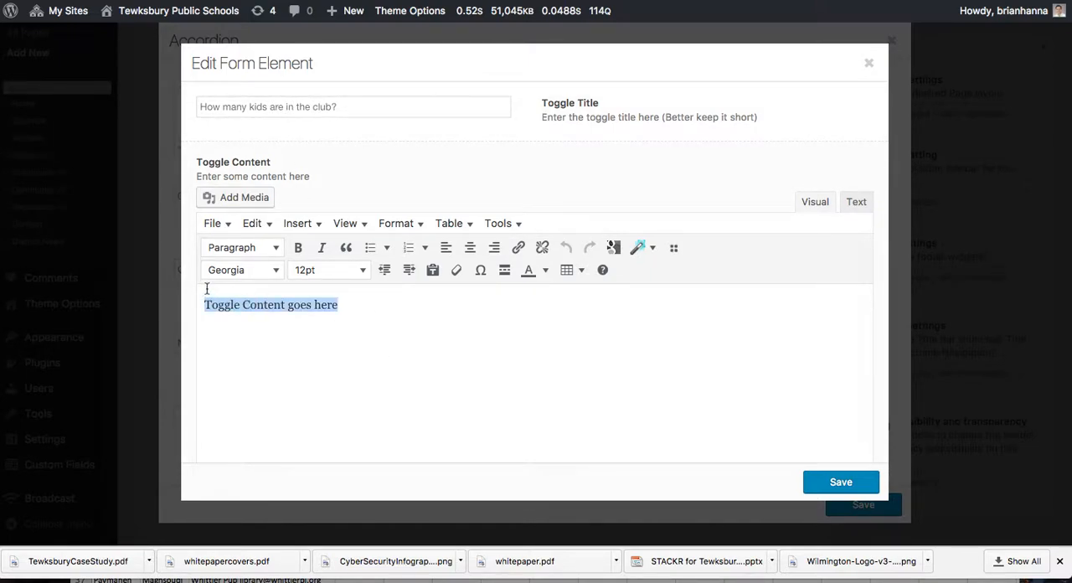
pyautogui.write('Currently 30 students')
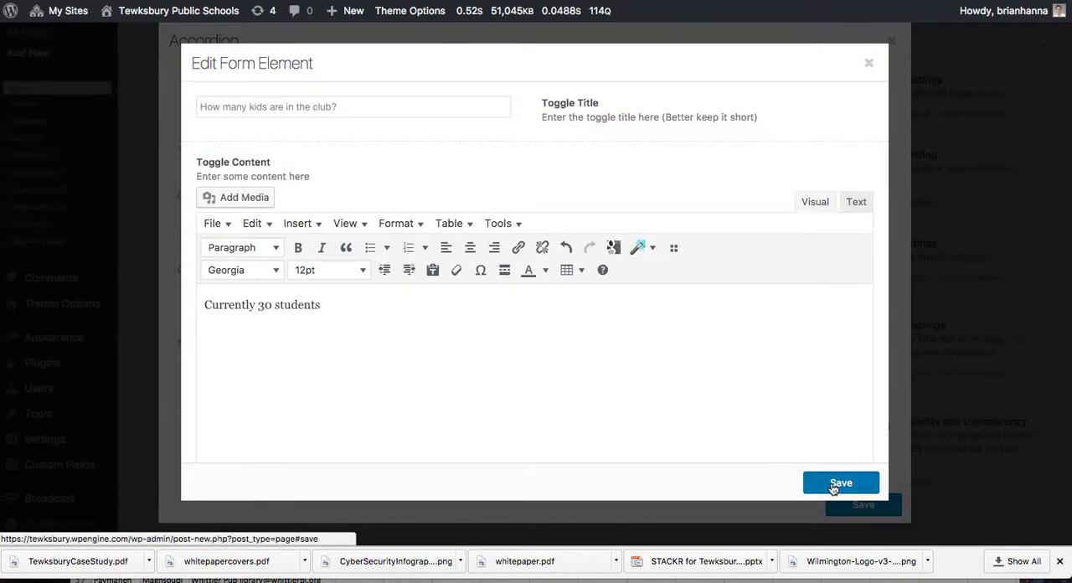
pyautogui.click(840, 483)
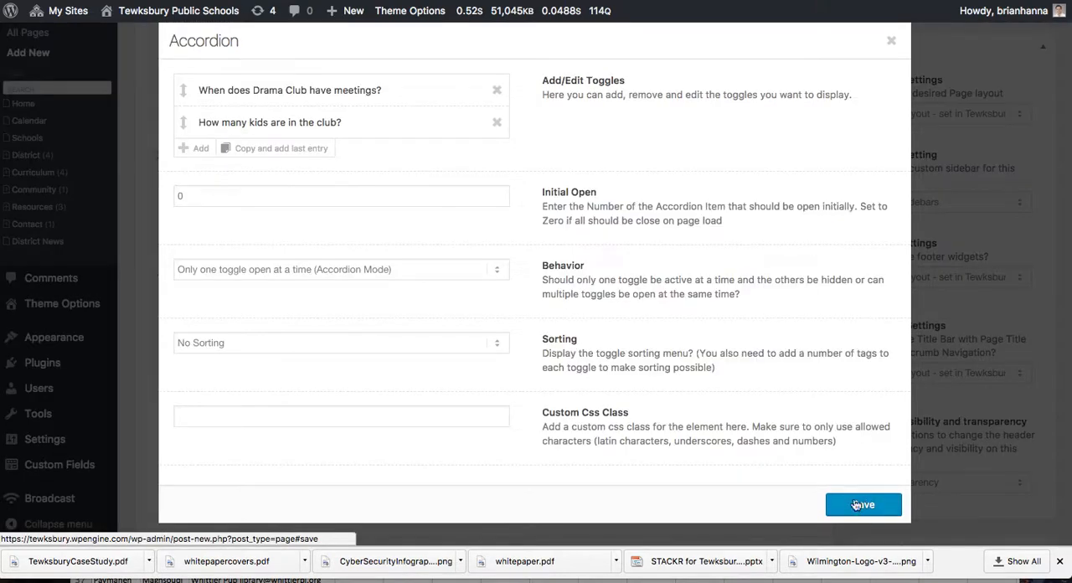
# Step: Add a third toggle to the accordion, remove it again, and save the accordion
pyautogui.click(201, 149)
pyautogui.click(496, 157)
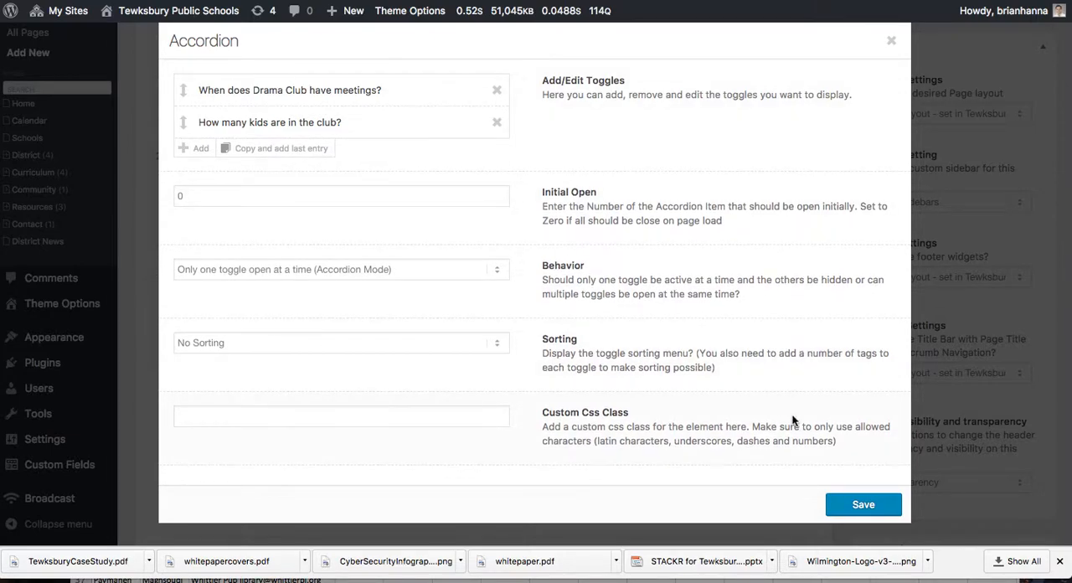
pyautogui.click(840, 495)
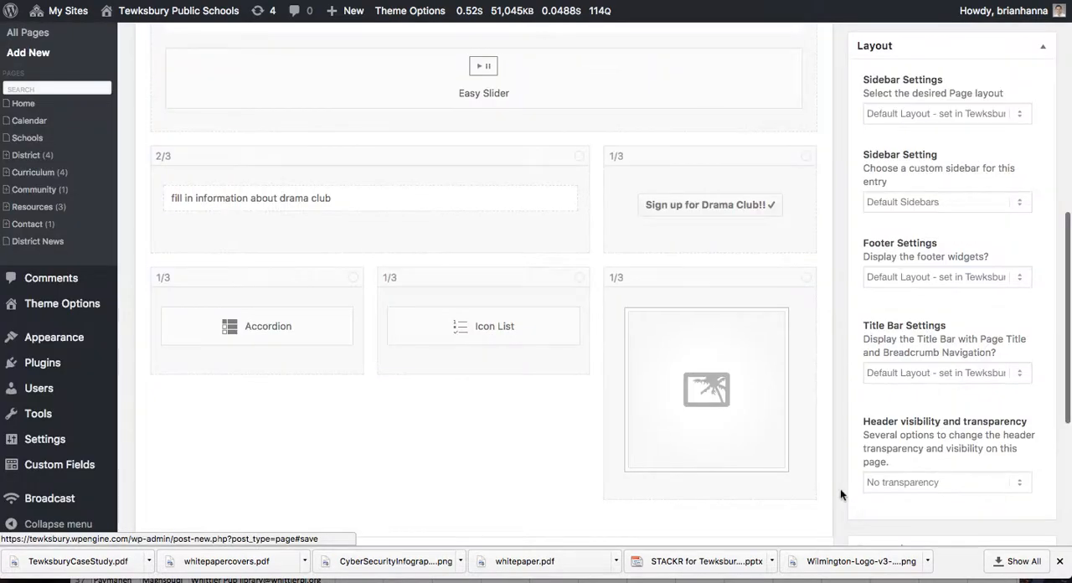
# Step: Give the icon list's first item the solid star icon and the title "Upcoming Shows"
pyautogui.click(516, 323)
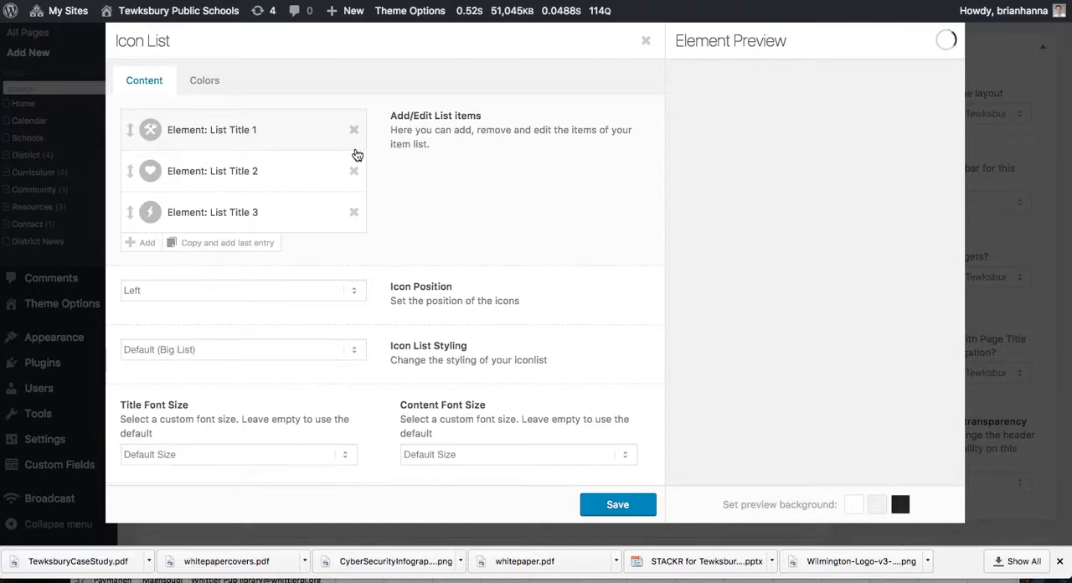
pyautogui.click(283, 129)
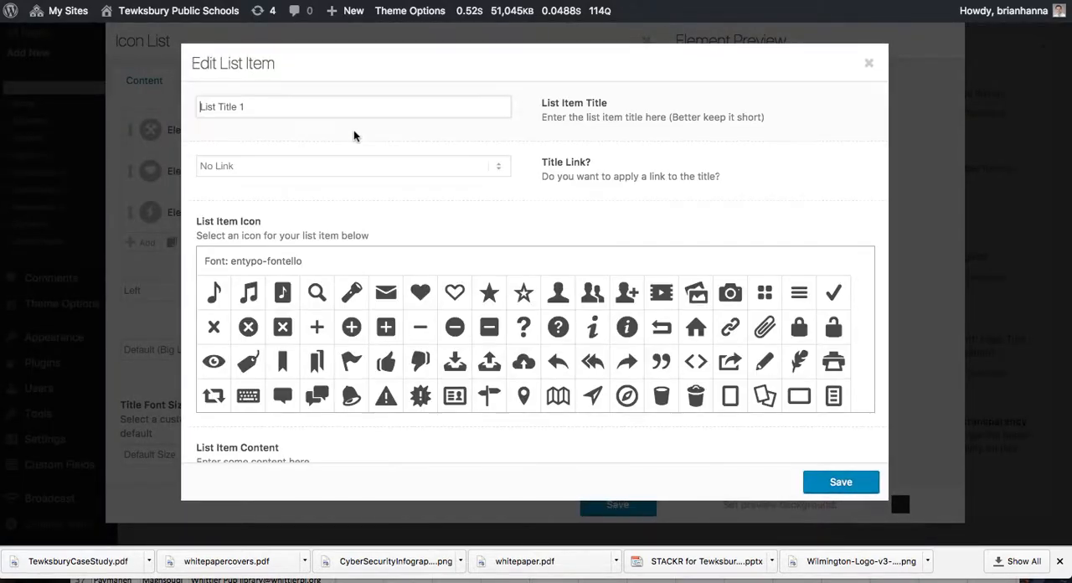
pyautogui.click(351, 293)
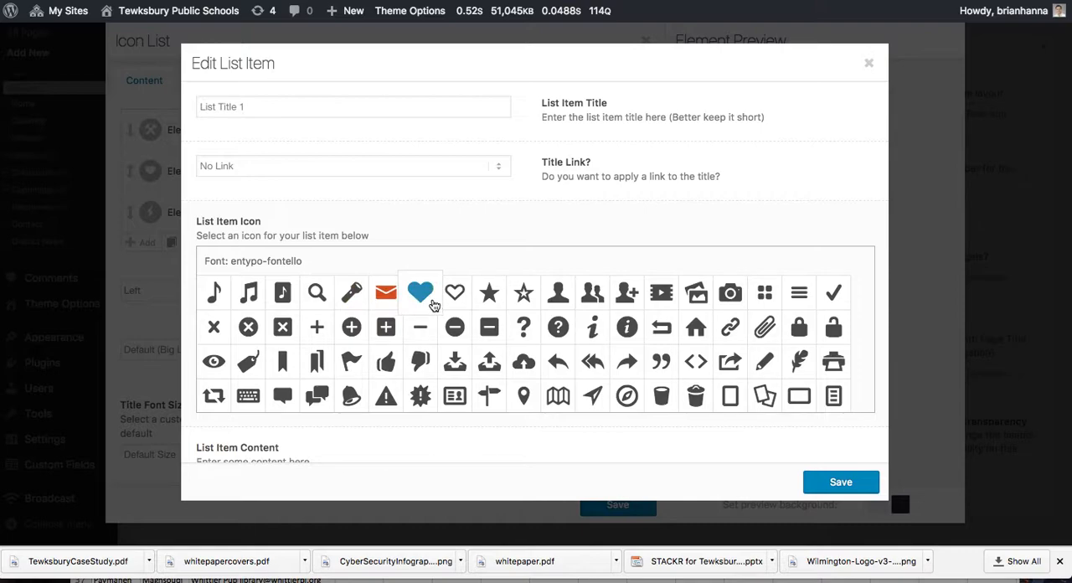
pyautogui.click(489, 292)
pyautogui.click(303, 110)
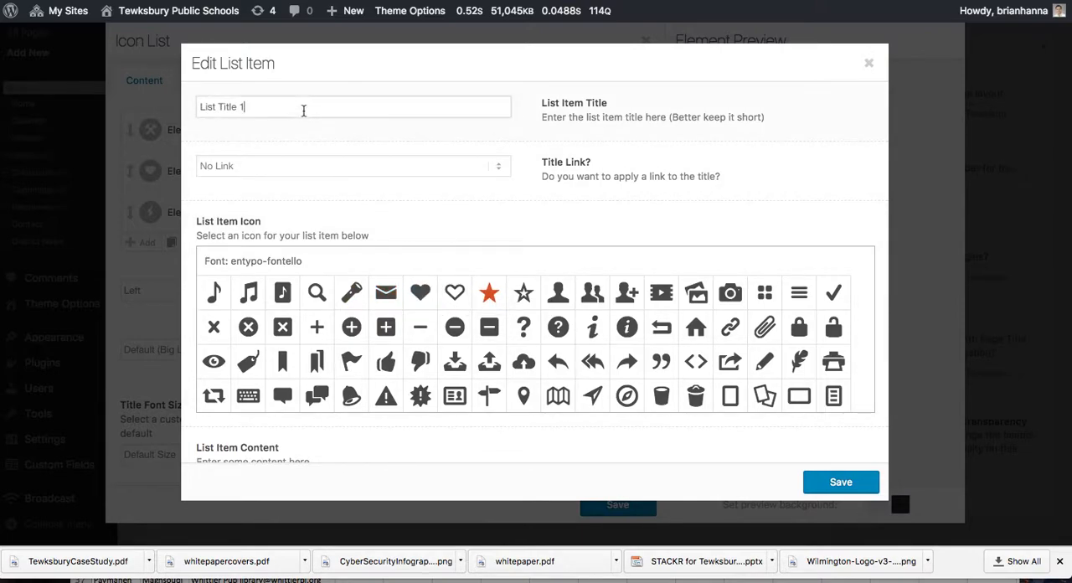
pyautogui.moveTo(303, 110); pyautogui.dragTo(189, 102)
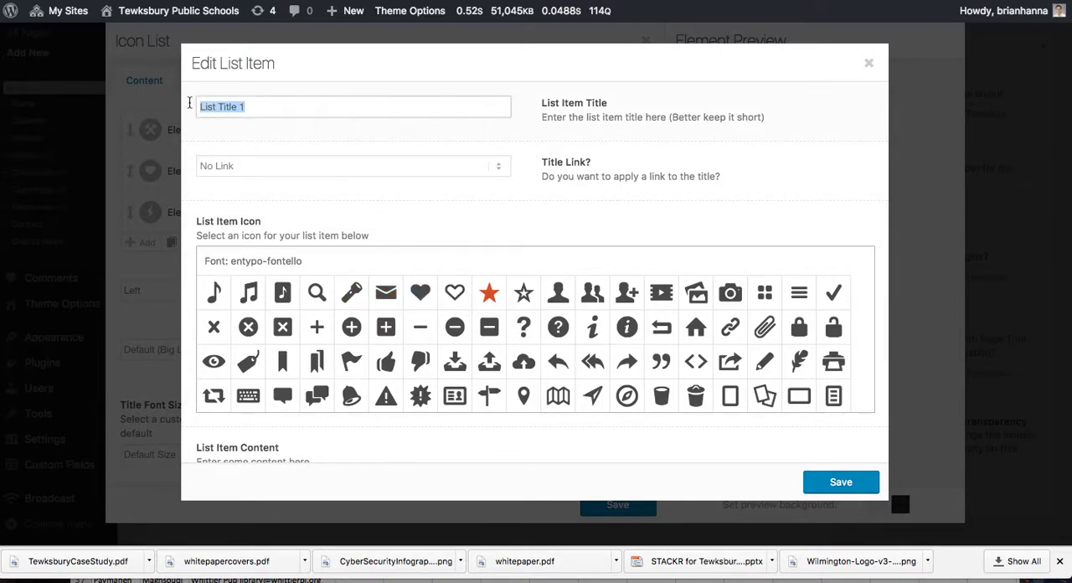
pyautogui.write('Upcoming Shows')
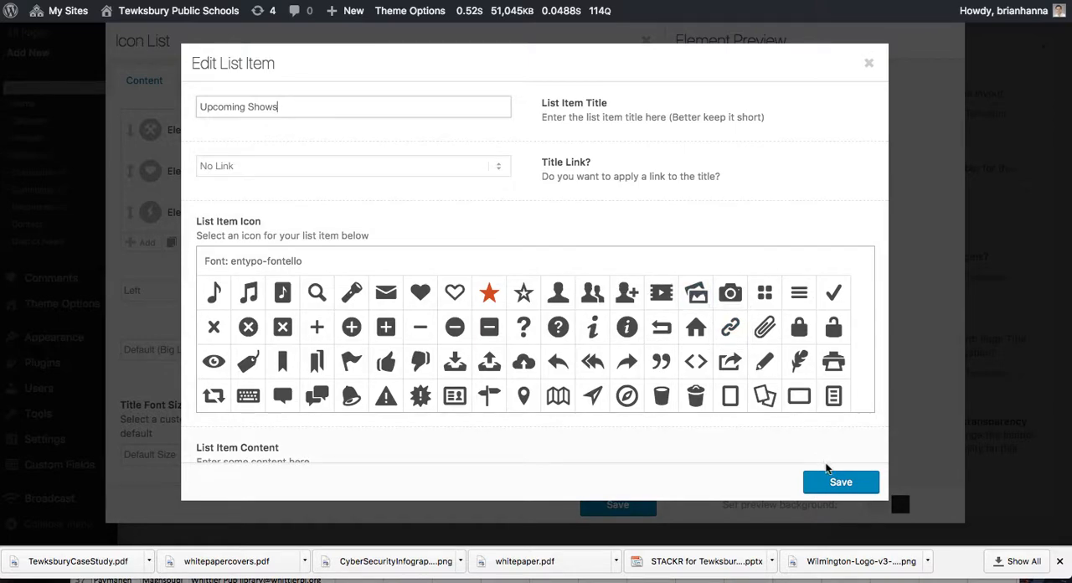
# Step: Replace the Upcoming Shows item's content with a bulleted list of "show 1", "show 2" and "show 3", and save the item
pyautogui.scroll(-5, 835, 431)
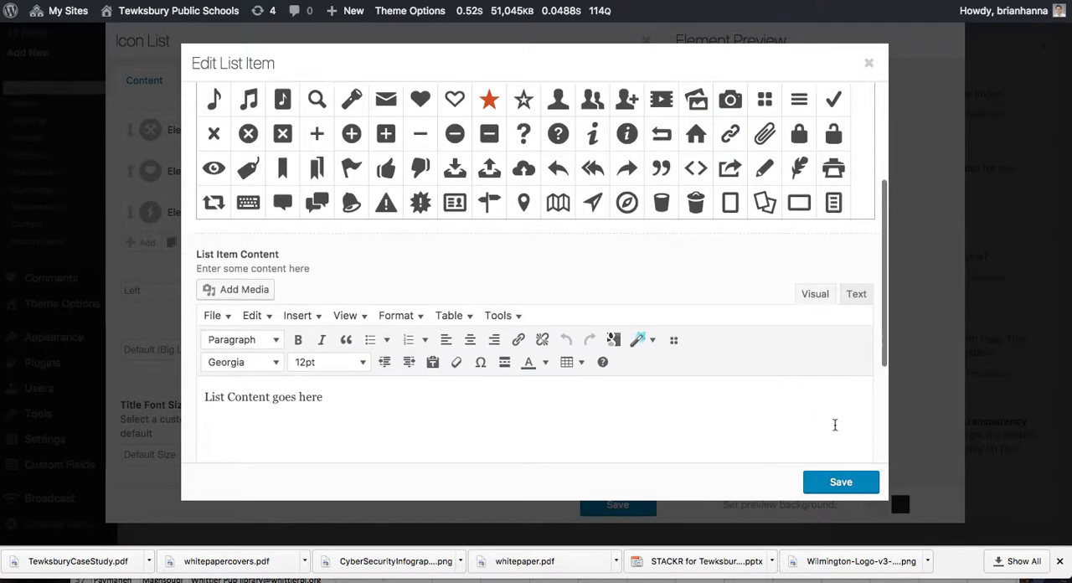
pyautogui.moveTo(325, 345); pyautogui.dragTo(178, 326)
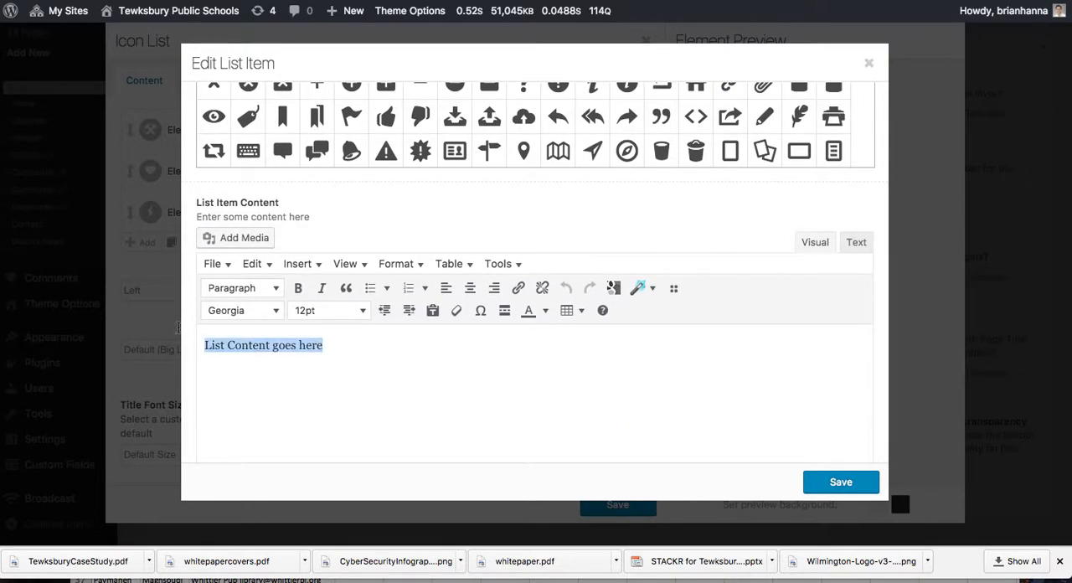
pyautogui.click(370, 288)
pyautogui.write('show')
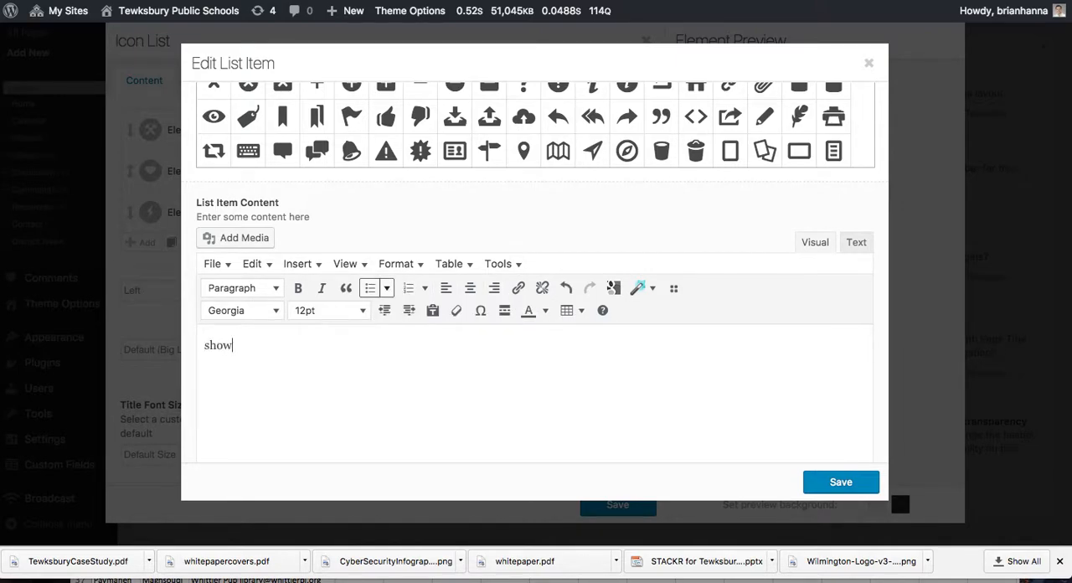
pyautogui.write(' 1 show 2')
pyautogui.press('Return')
pyautogui.write('show 3')
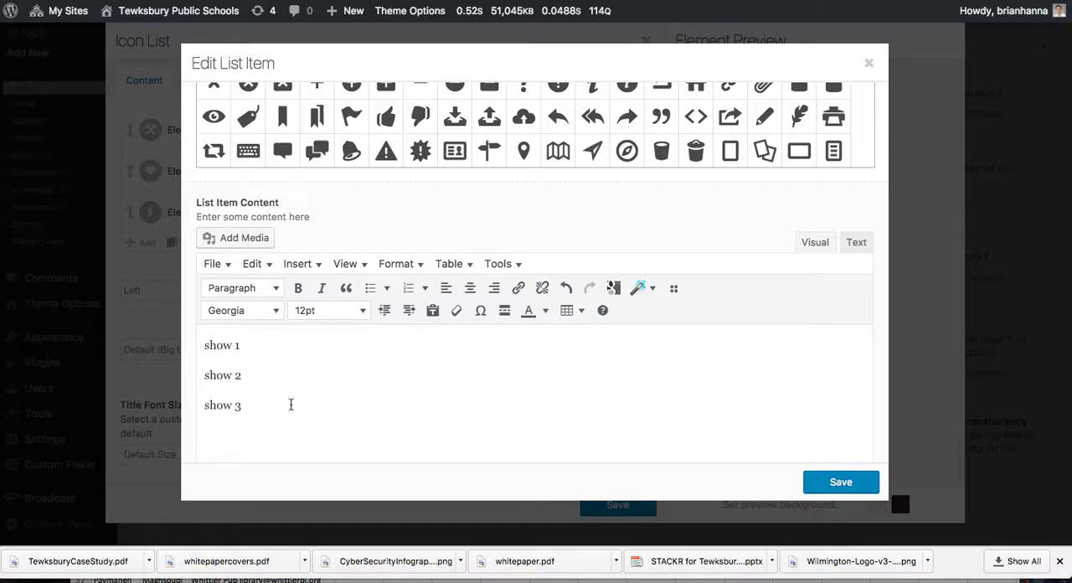
pyautogui.moveTo(295, 407); pyautogui.dragTo(205, 327)
pyautogui.click(370, 287)
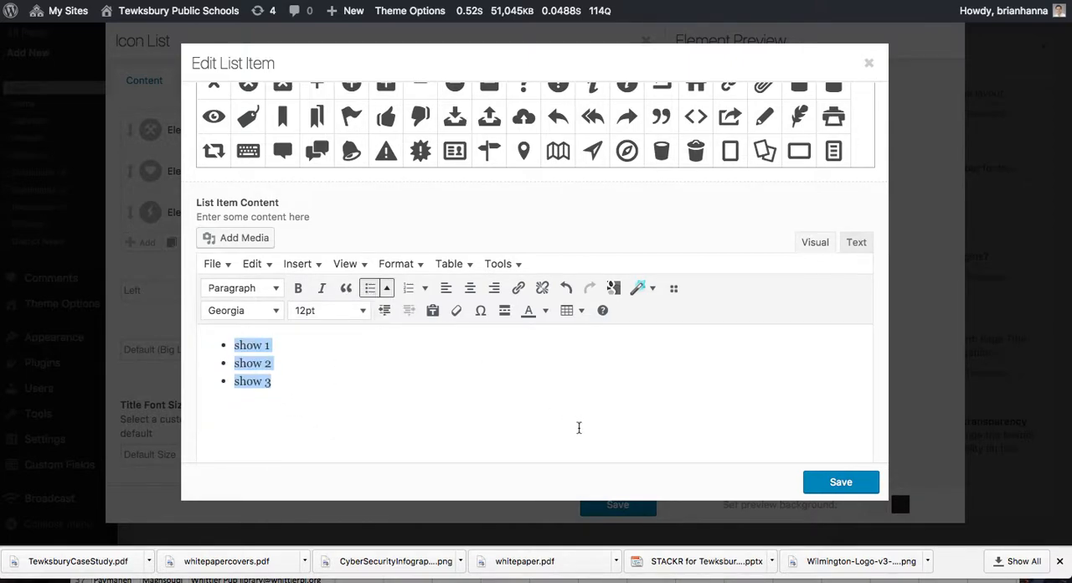
pyautogui.click(841, 487)
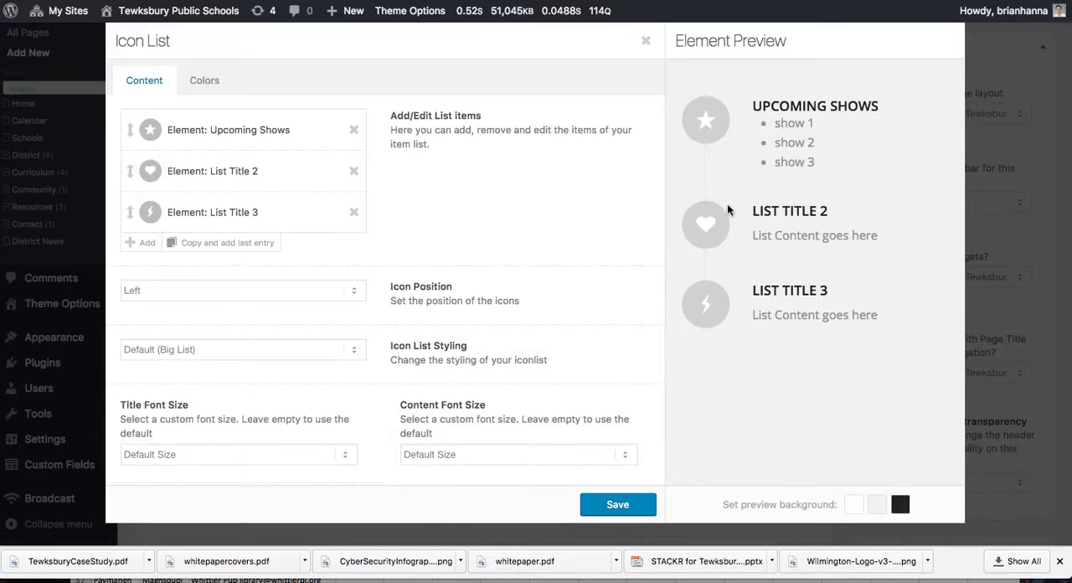
# Step: Delete List Title 2 and List Title 3 from the icon list and save the element
pyautogui.click(354, 172)
pyautogui.click(353, 171)
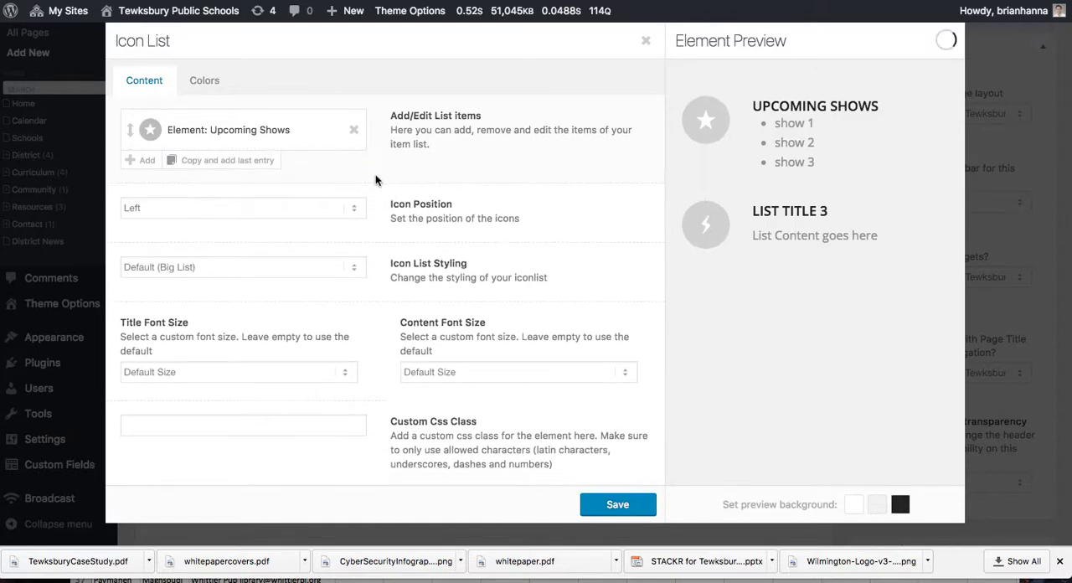
pyautogui.click(618, 506)
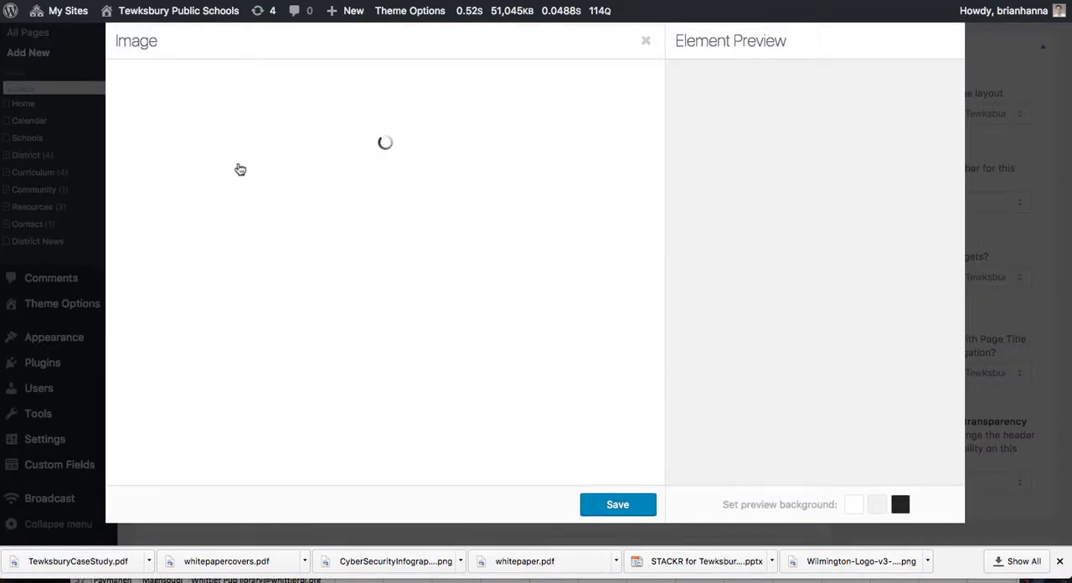
# Step: Insert the media library photo of red sneakers and colored pencils into the 1/3 column's image element and save it
pyautogui.click(206, 121)
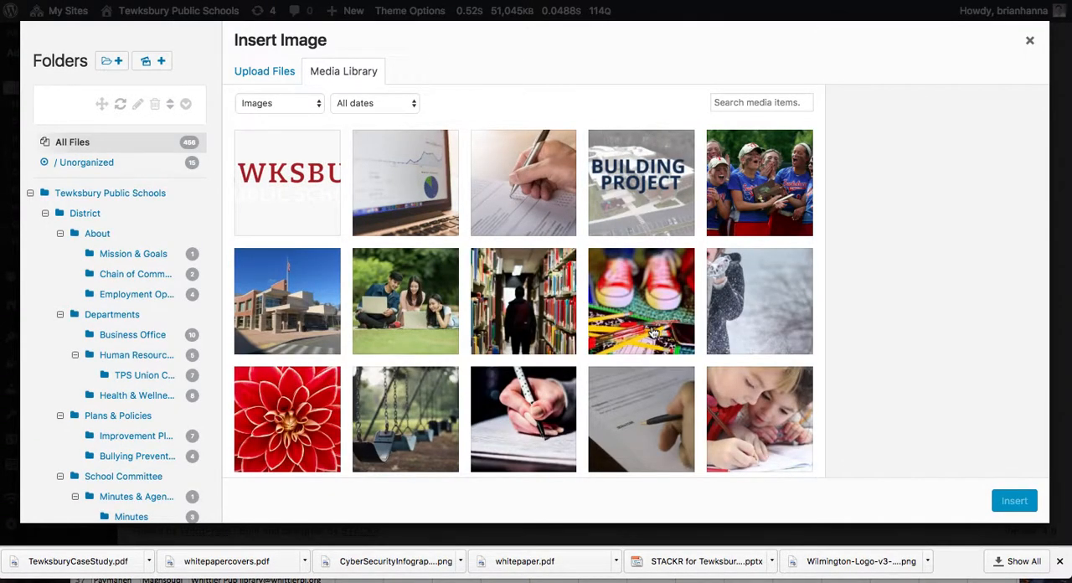
pyautogui.click(641, 301)
pyautogui.click(1014, 500)
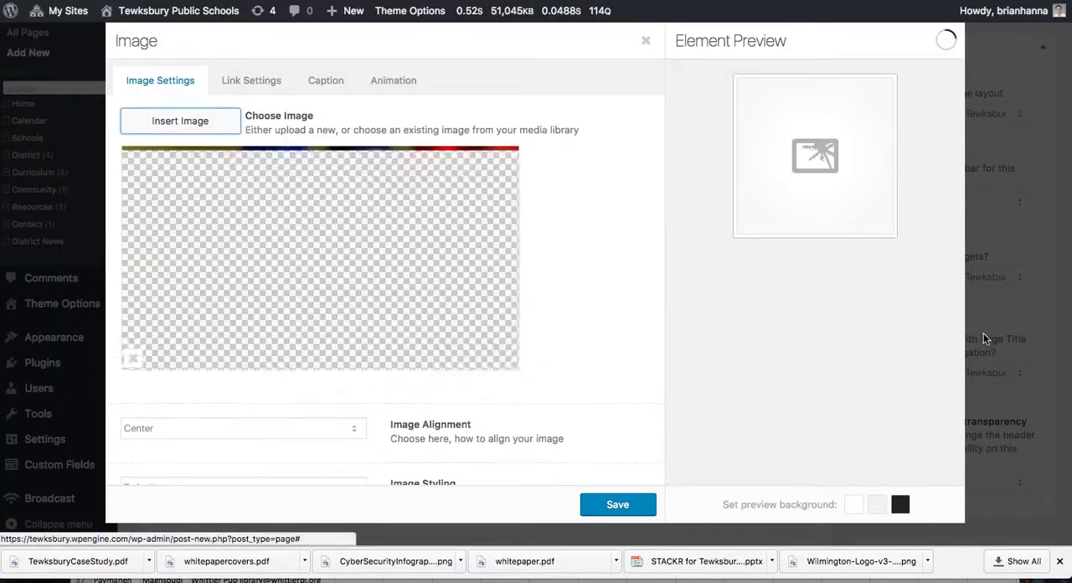
pyautogui.click(618, 505)
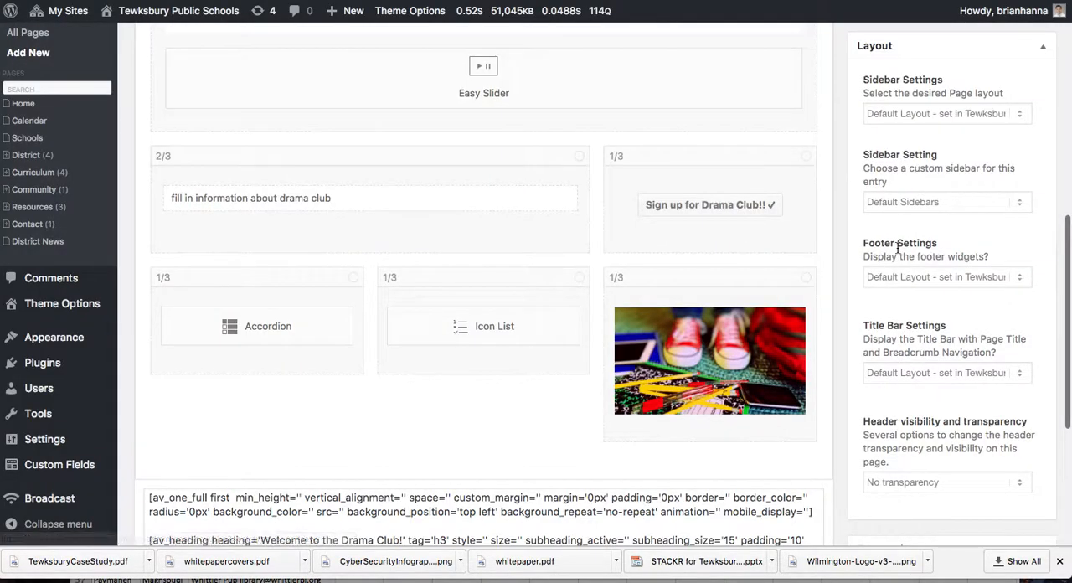
# Step: Preview the Drama Club page and check how its heading, slider, text and button are laid out
pyautogui.scroll(10, 898, 248)
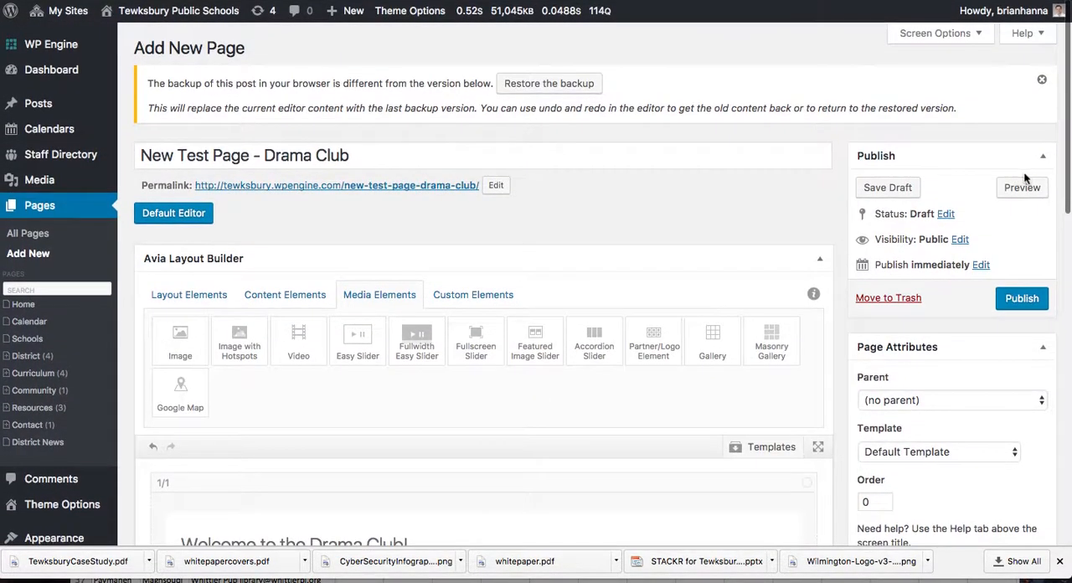
pyautogui.click(1023, 189)
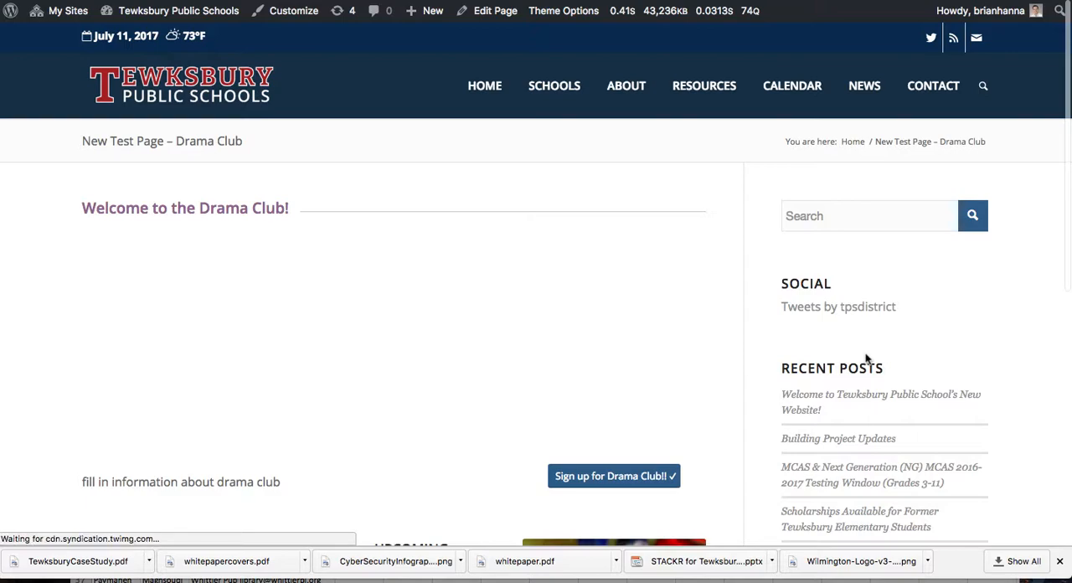
pyautogui.scroll(-2, 867, 358)
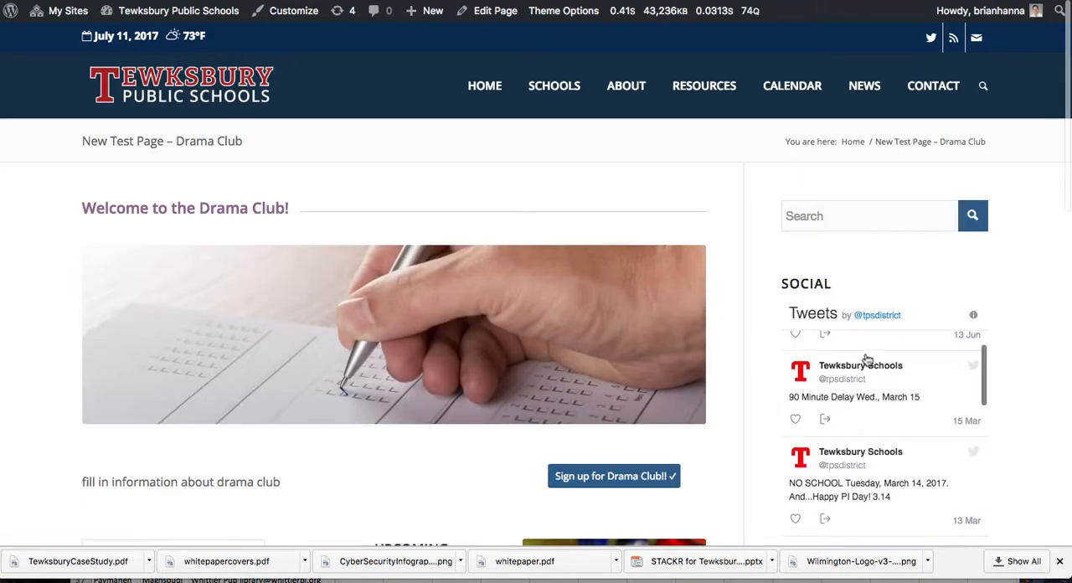
# Step: Advance the image slider on the Drama Club preview through its slides to check each photo
pyautogui.scroll(-2, 723, 351)
pyautogui.scroll(1, 695, 335)
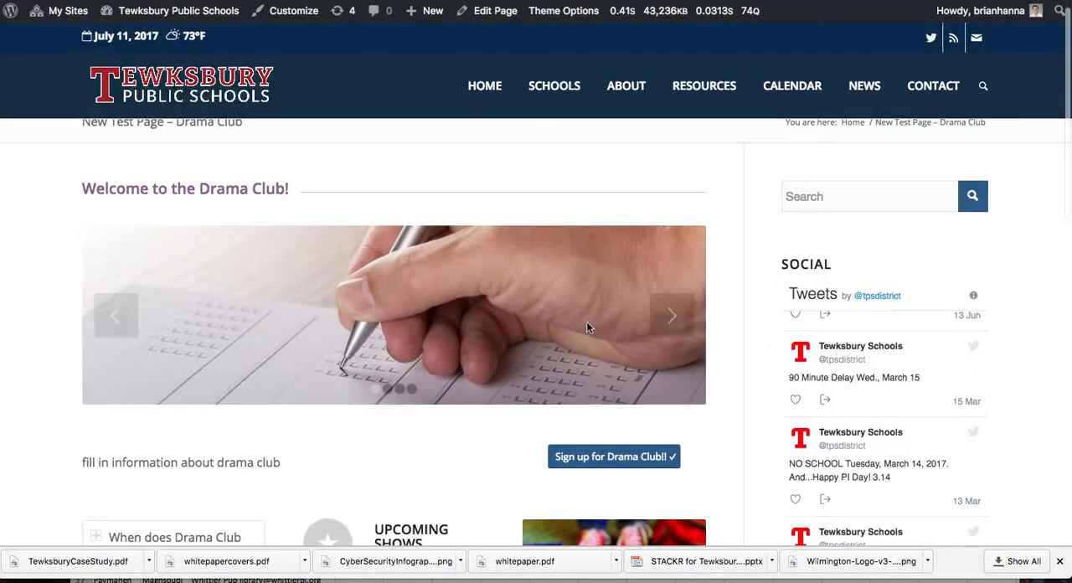
pyautogui.click(673, 318)
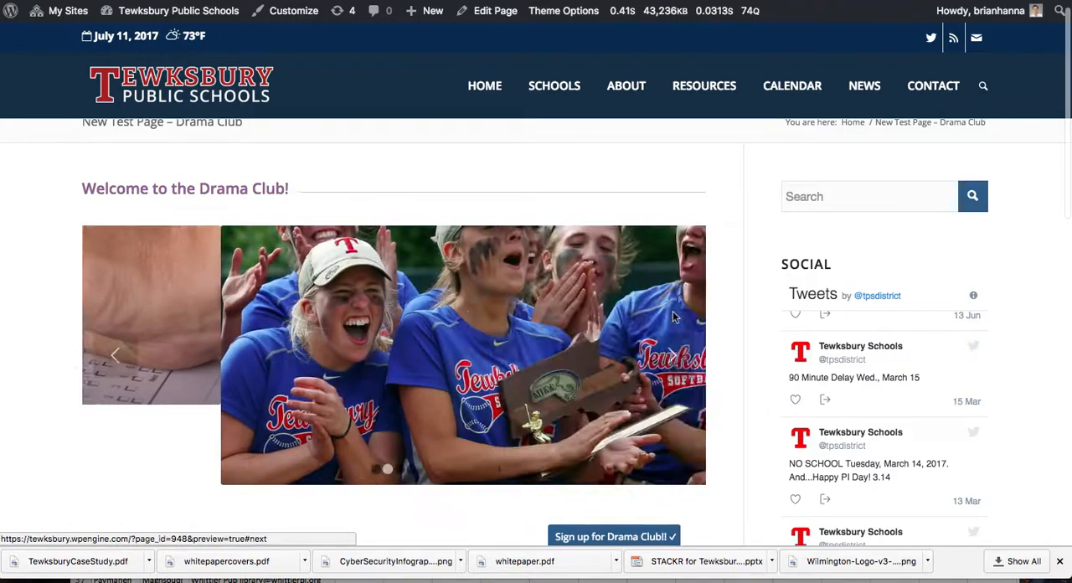
pyautogui.click(672, 374)
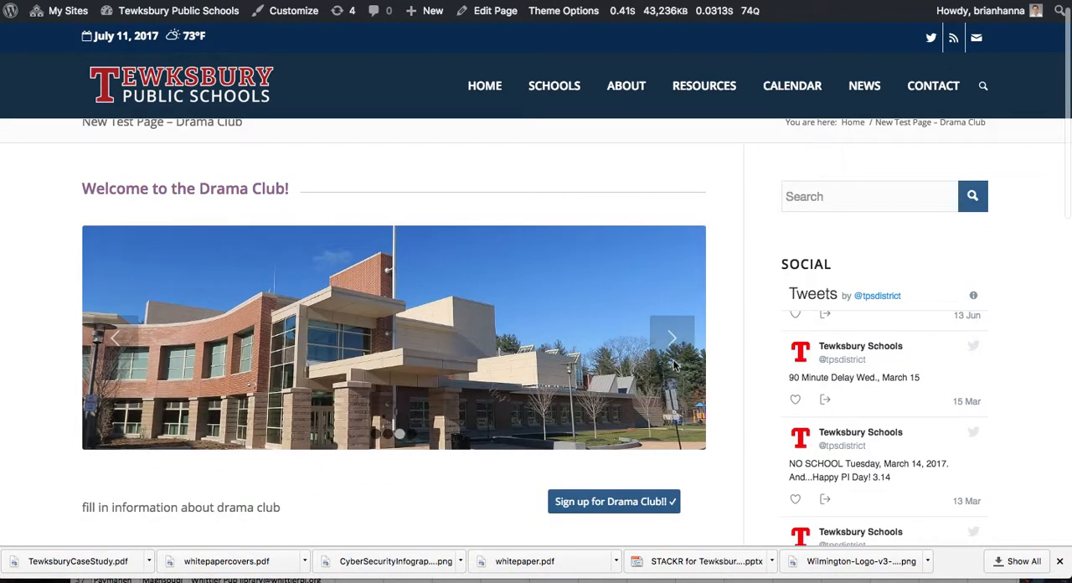
pyautogui.click(675, 359)
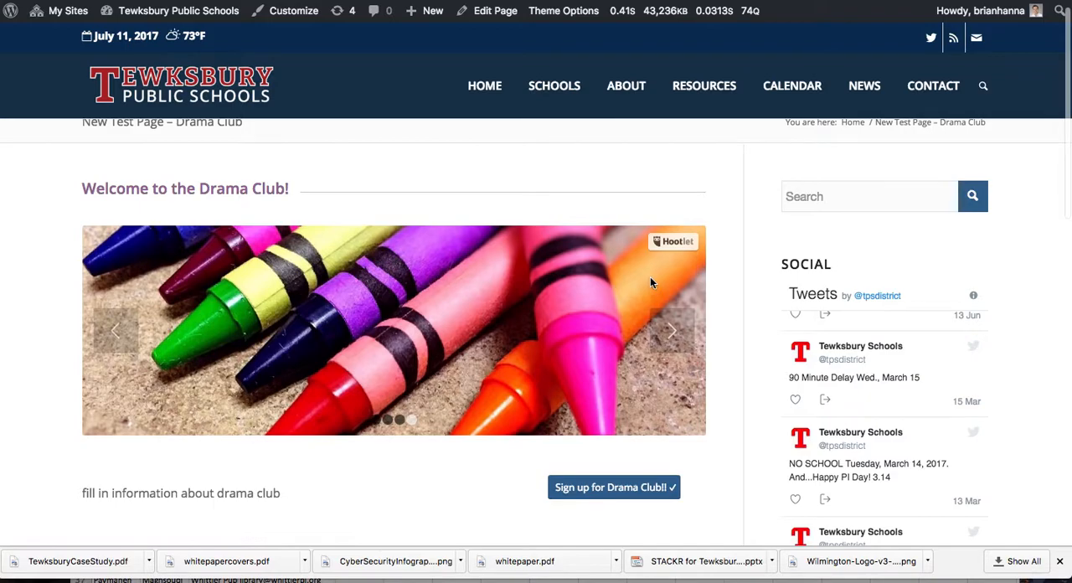
# Step: Examine the Drama Club welcome heading and the information text below the slider in the preview
pyautogui.moveTo(264, 189); pyautogui.dragTo(126, 190)
pyautogui.scroll(-3, 340, 325)
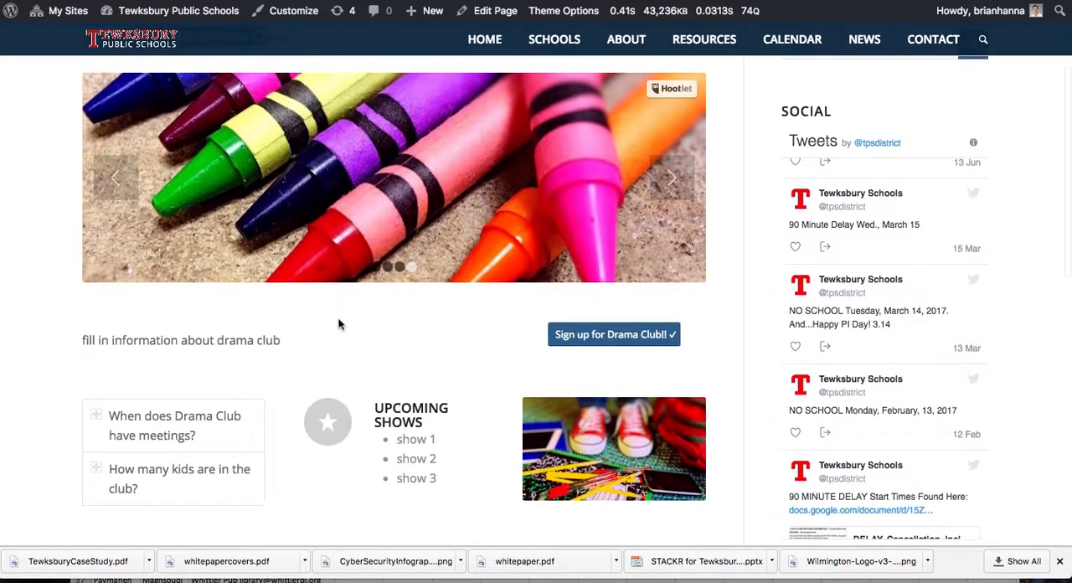
pyautogui.moveTo(102, 340); pyautogui.dragTo(325, 362)
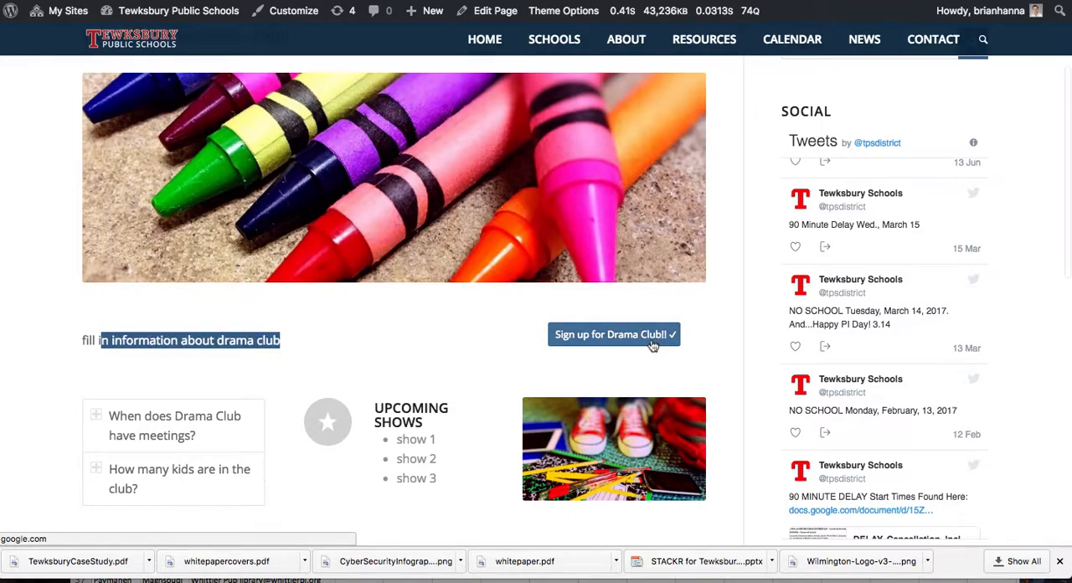
# Step: Expand both Drama Club questions in the preview to check their answers, and look over the whole page layout
pyautogui.scroll(-3, 652, 346)
pyautogui.click(186, 282)
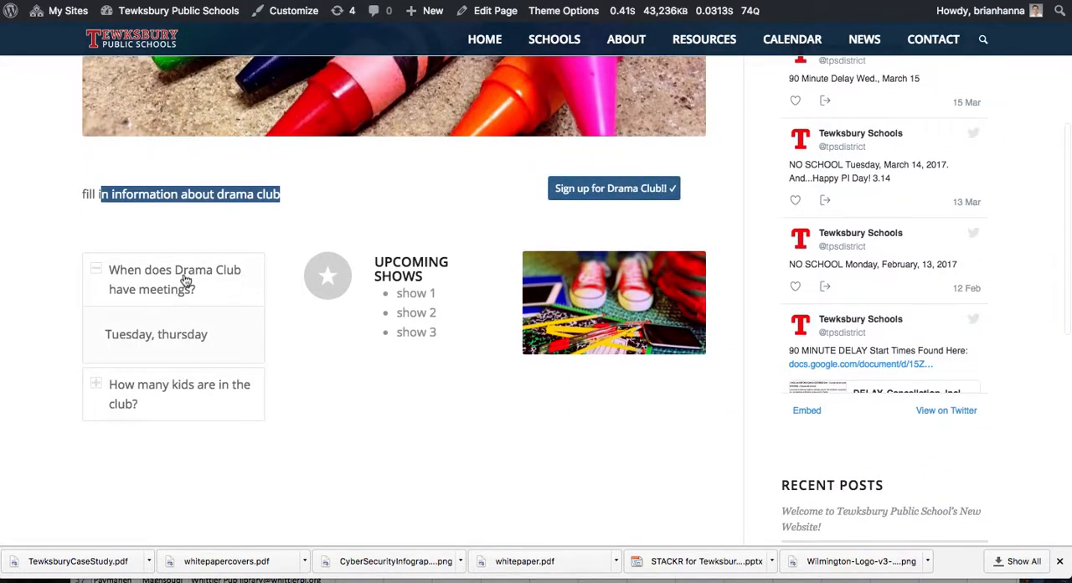
pyautogui.click(186, 282)
pyautogui.click(194, 335)
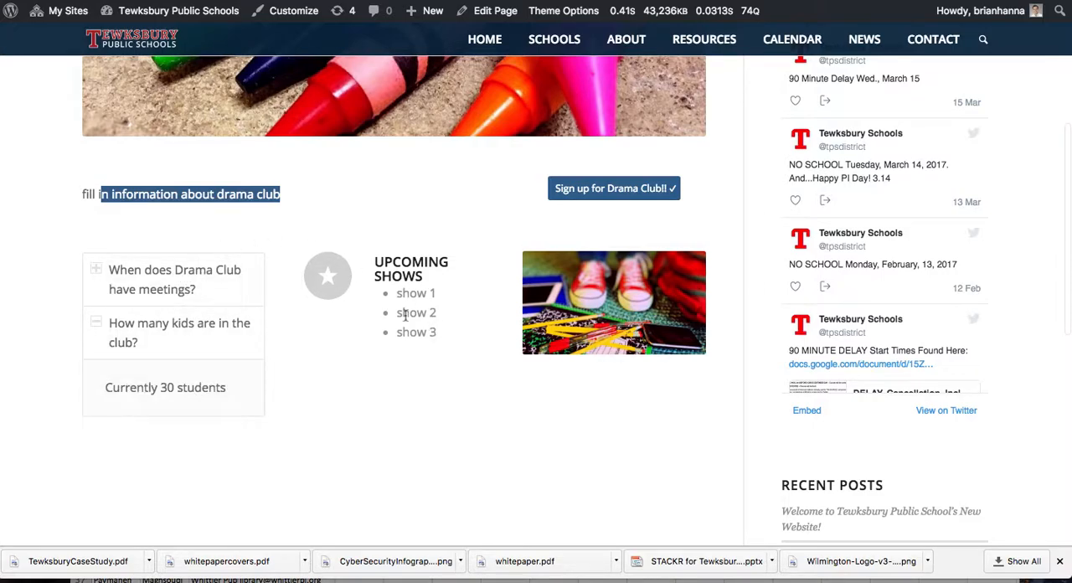
pyautogui.click(151, 321)
pyautogui.click(151, 277)
pyautogui.click(136, 330)
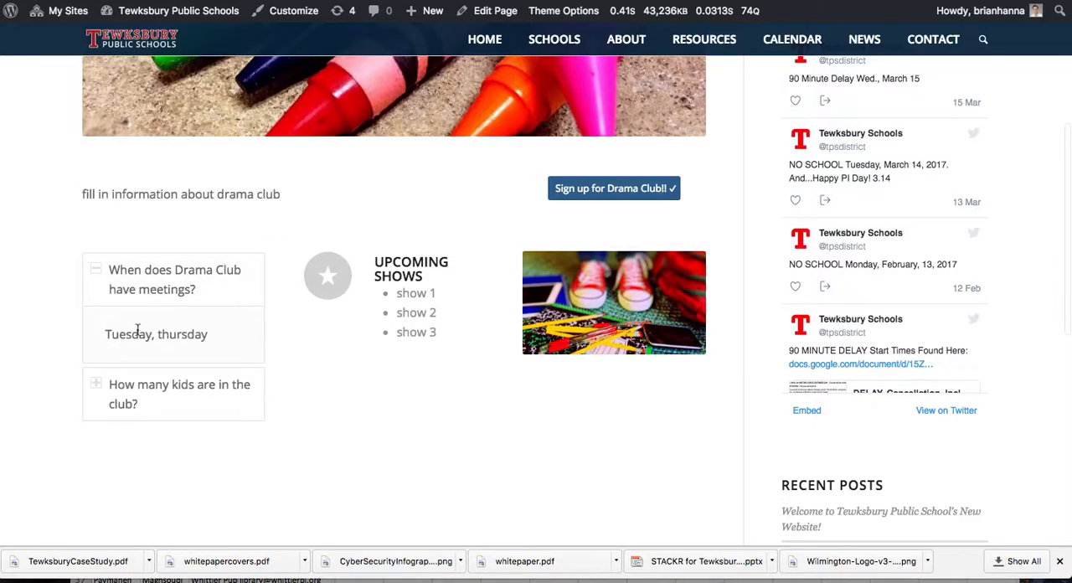
pyautogui.click(195, 387)
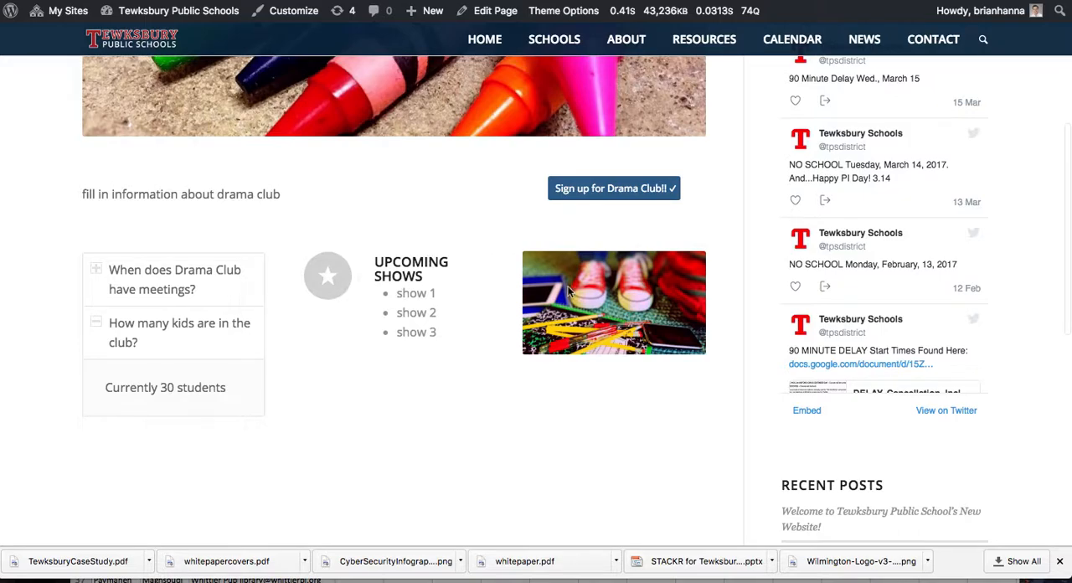
pyautogui.scroll(-2, 589, 327)
pyautogui.scroll(5, 589, 293)
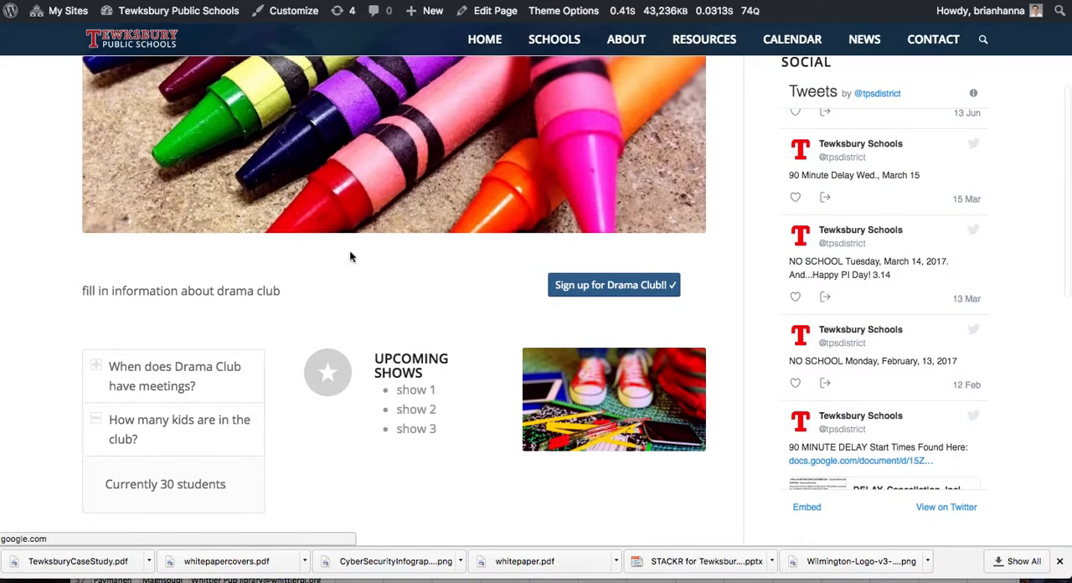
pyautogui.scroll(2, 500, 244)
pyautogui.scroll(-3, 599, 410)
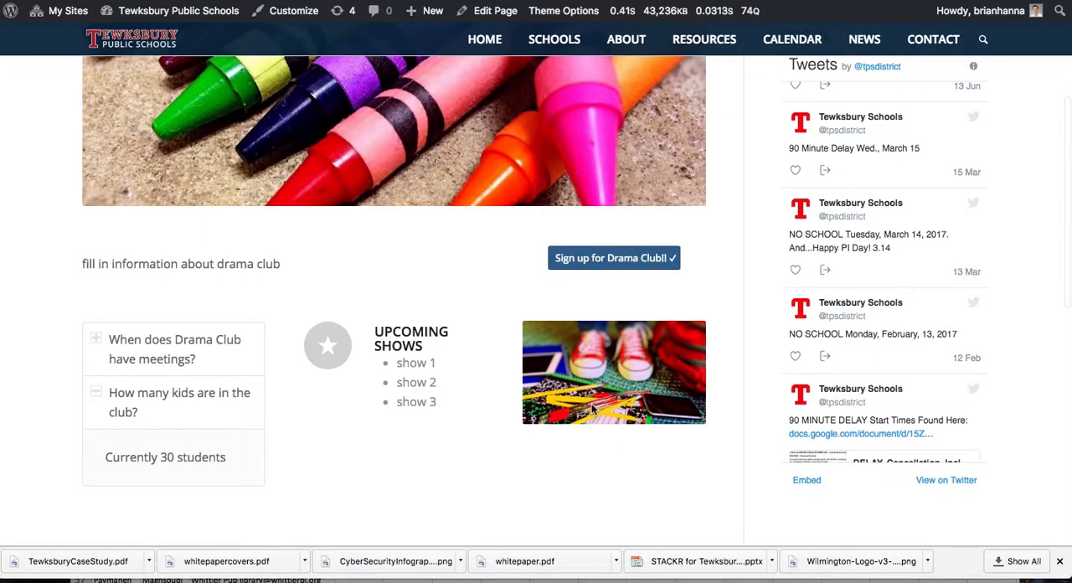
pyautogui.scroll(5, 591, 404)
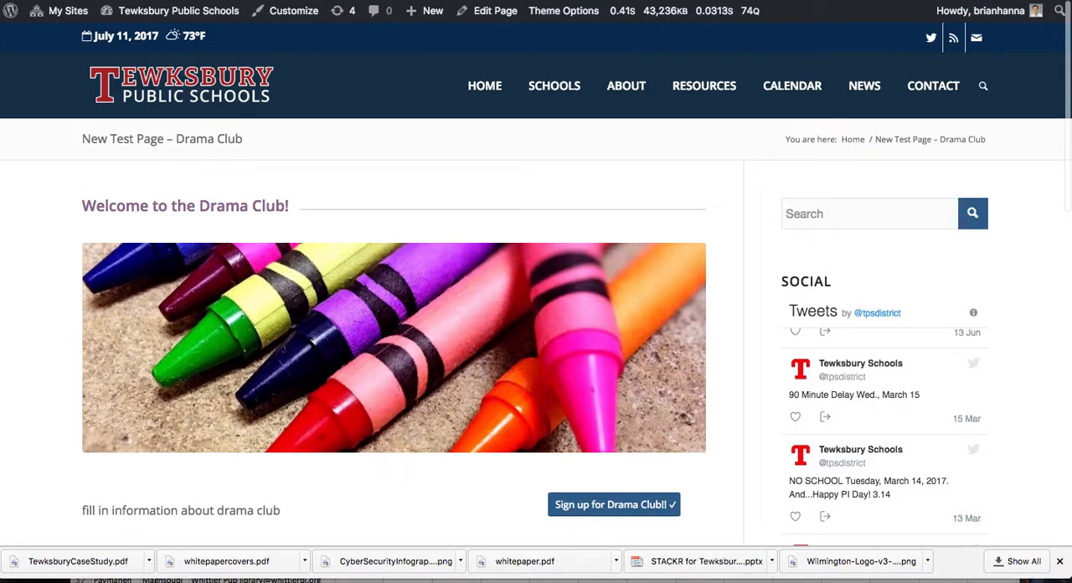
# Step: Return to the page editor and open the layout builder's Templates options above the Drama Club layout
pyautogui.click(511, 1)
pyautogui.scroll(-3, 551, 400)
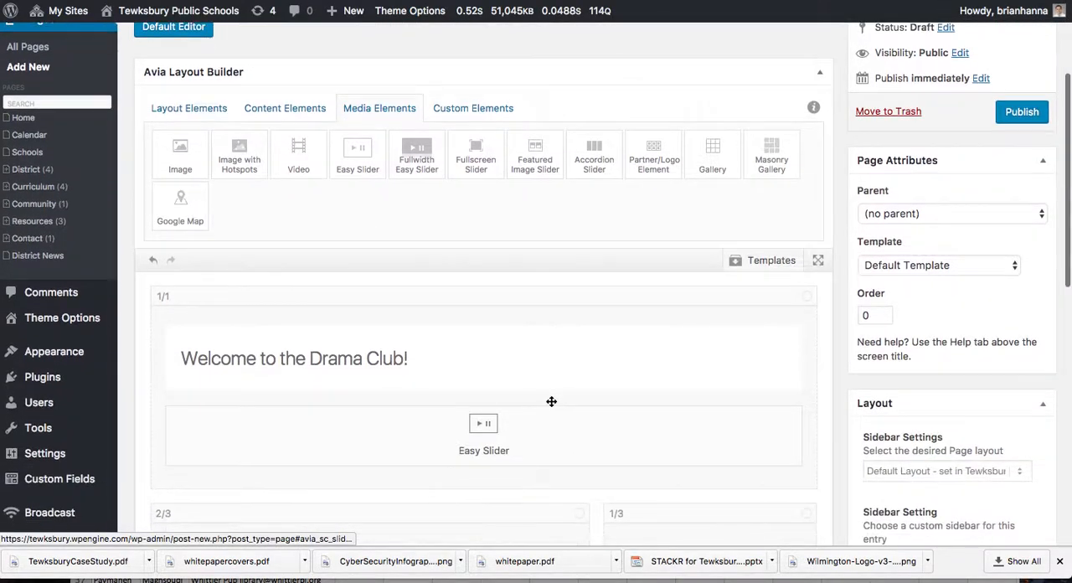
pyautogui.scroll(2, 551, 402)
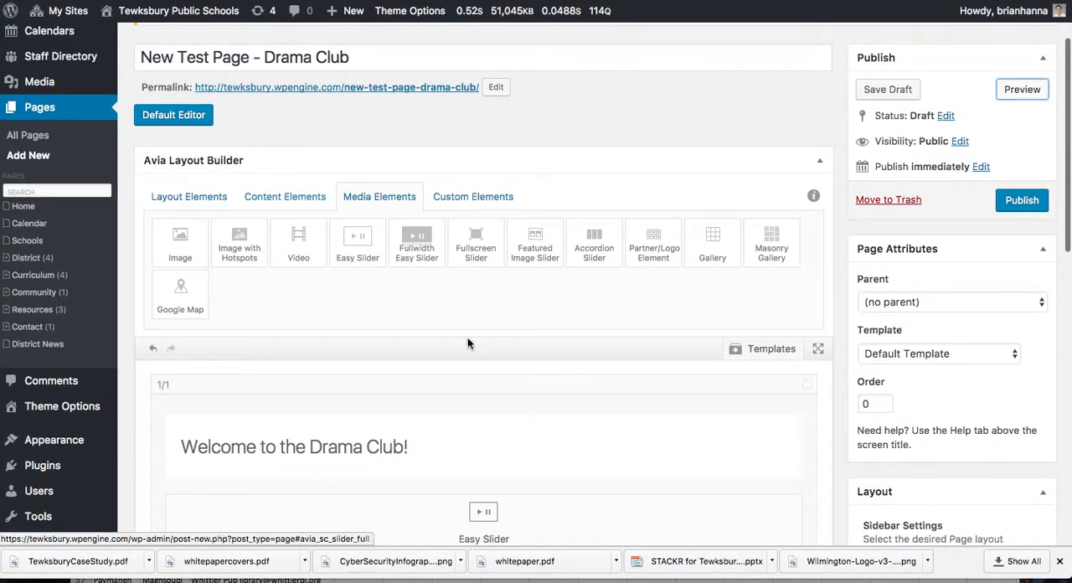
pyautogui.scroll(-3, 468, 342)
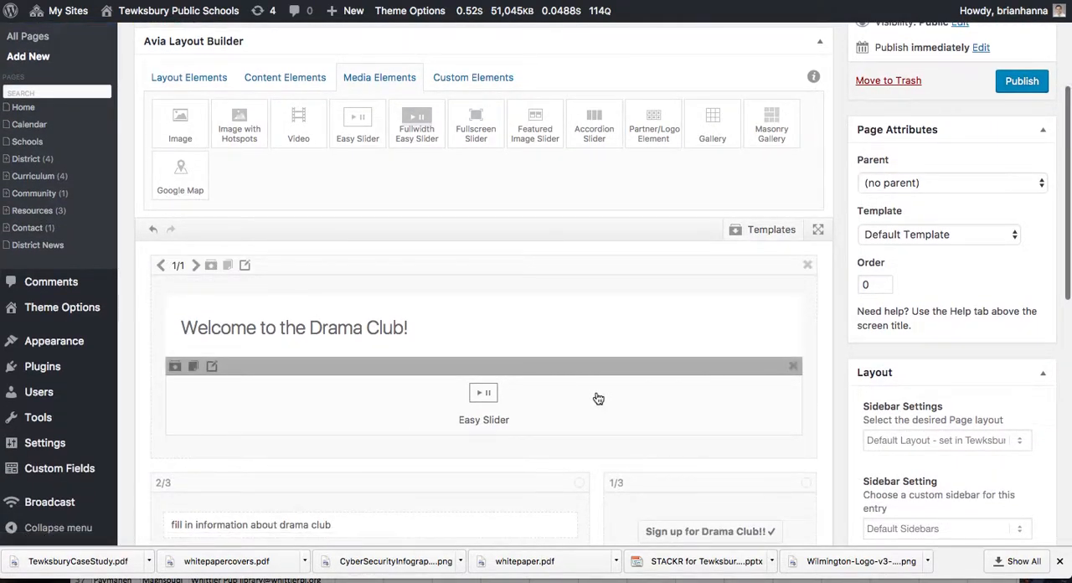
pyautogui.scroll(1, 598, 398)
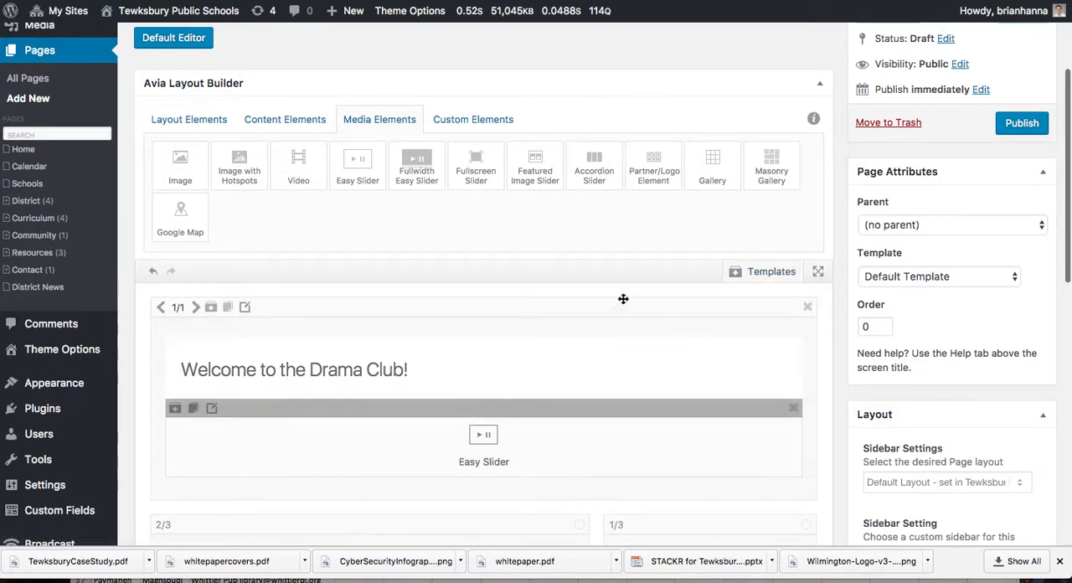
pyautogui.click(781, 276)
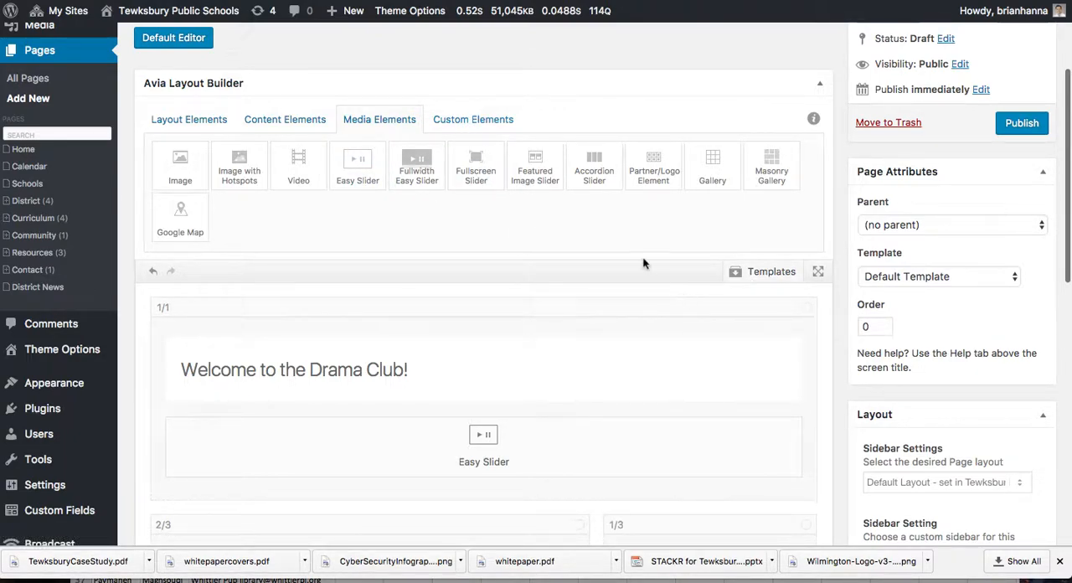
pyautogui.moveTo(597, 571)
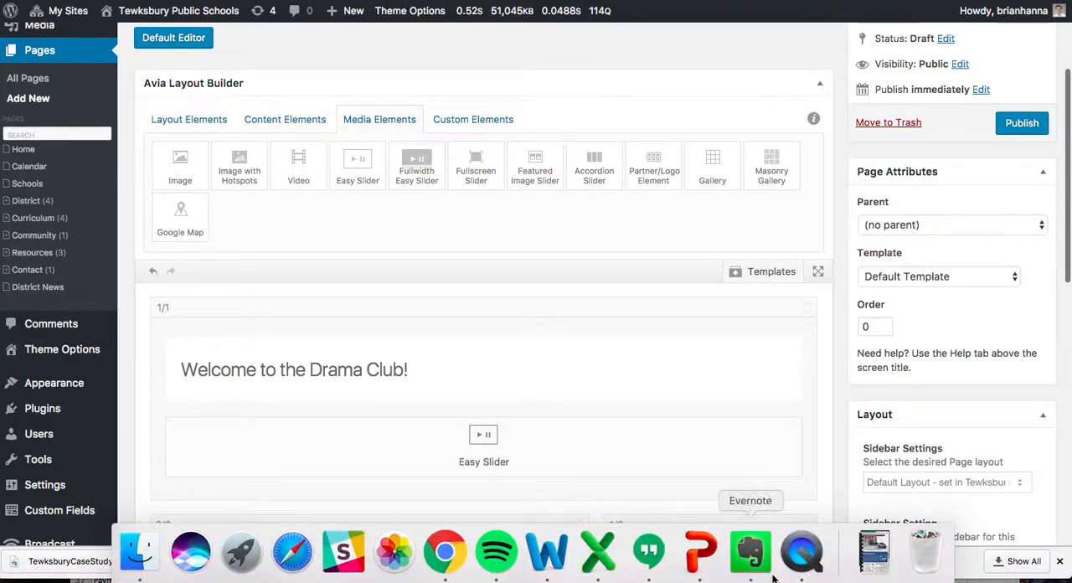